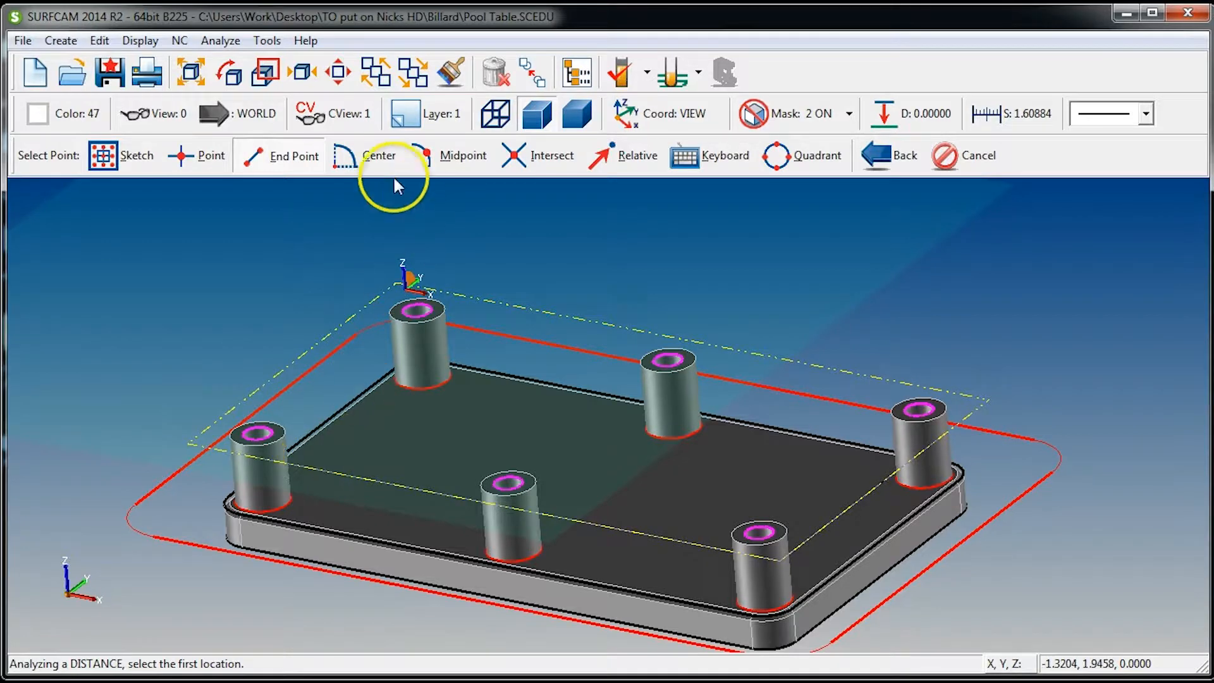
Prepare the distance measurement with center picking and turn off the Purple selection mask
click(374, 164)
scroll(331, 415, up, 4)
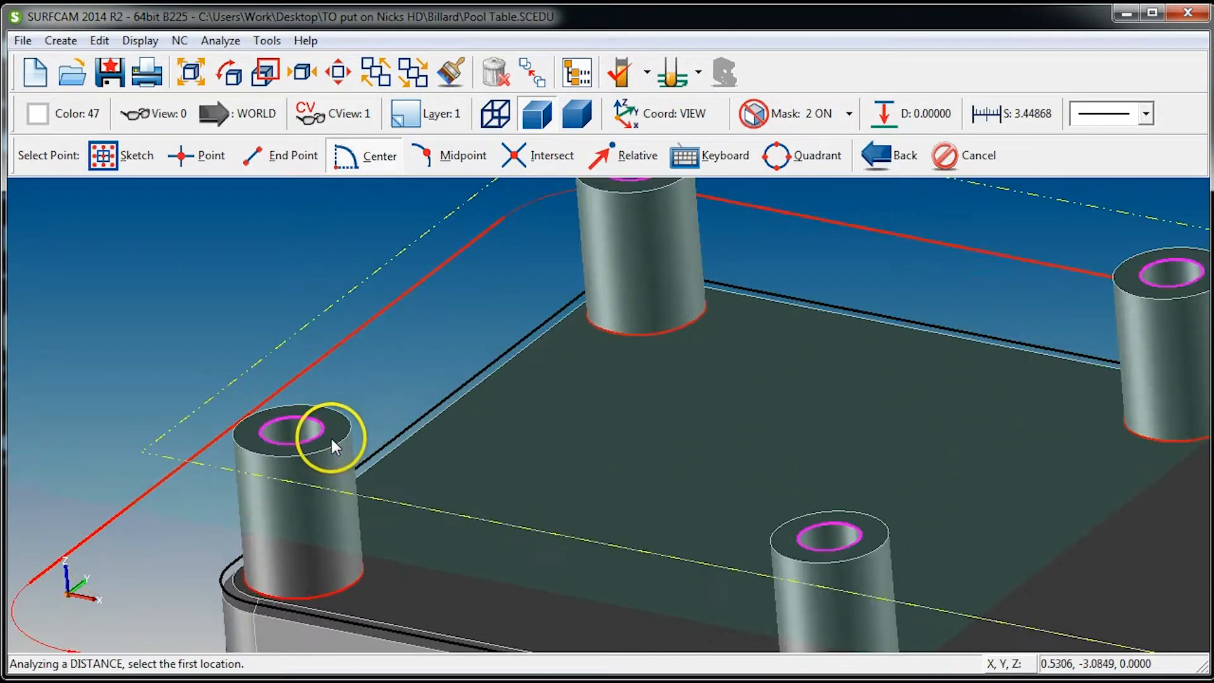
click(345, 421)
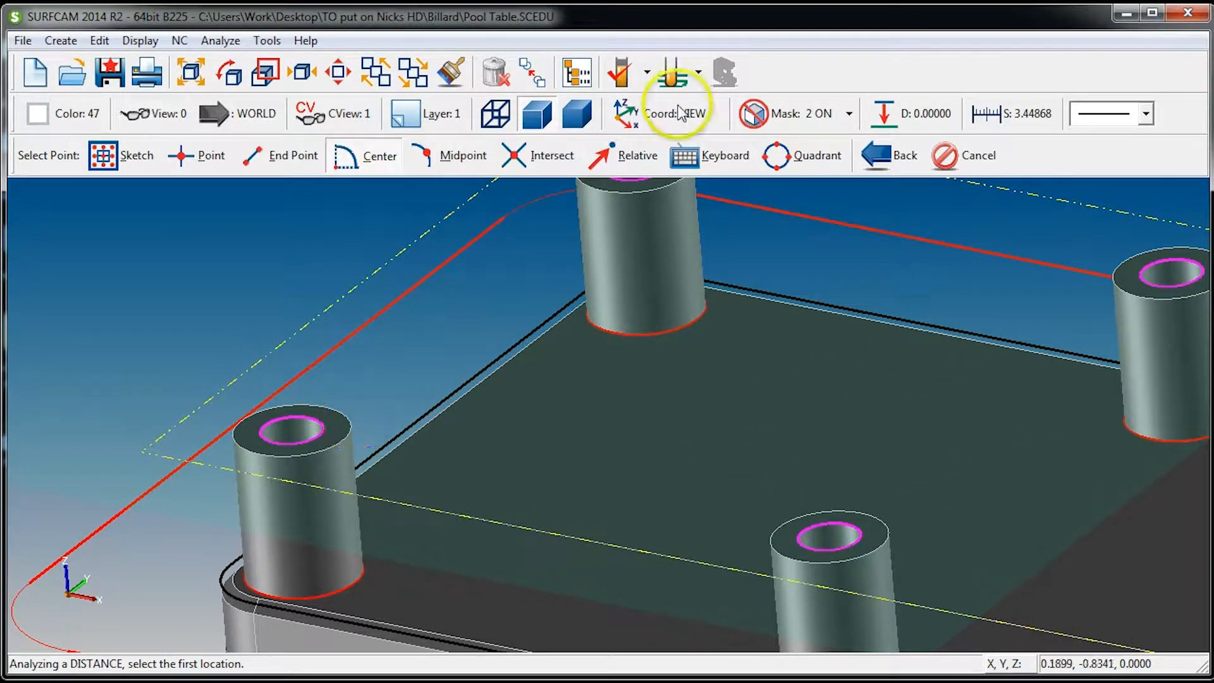
click(849, 116)
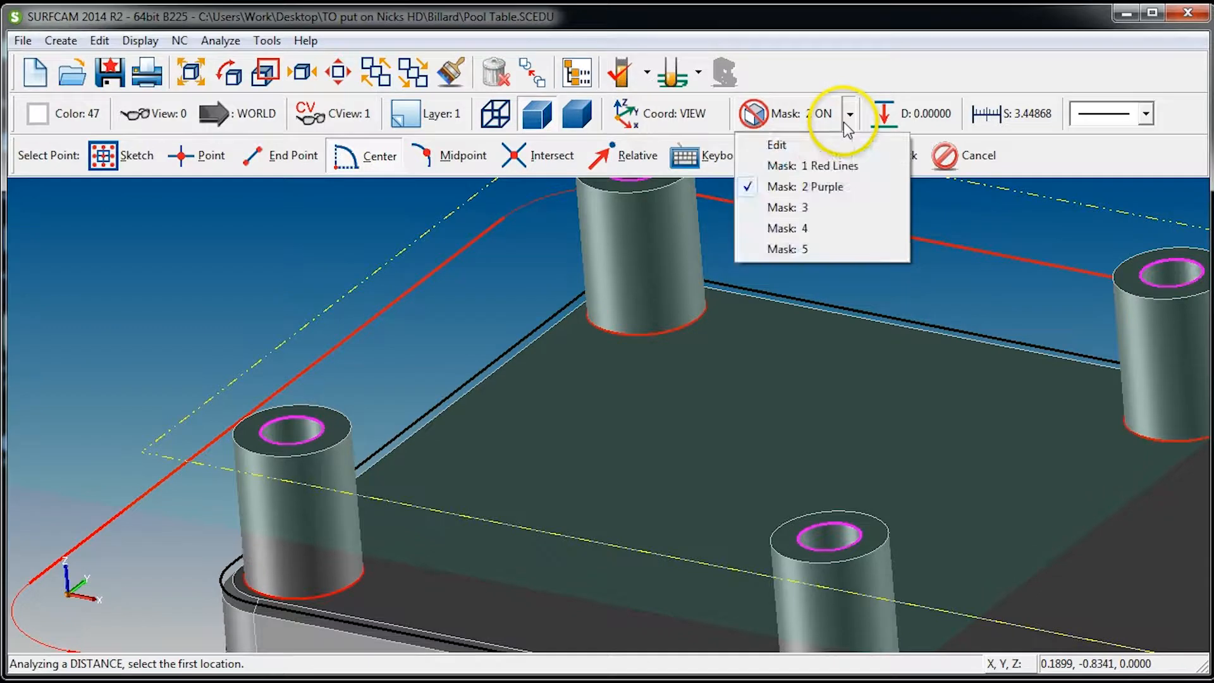
click(818, 194)
click(756, 114)
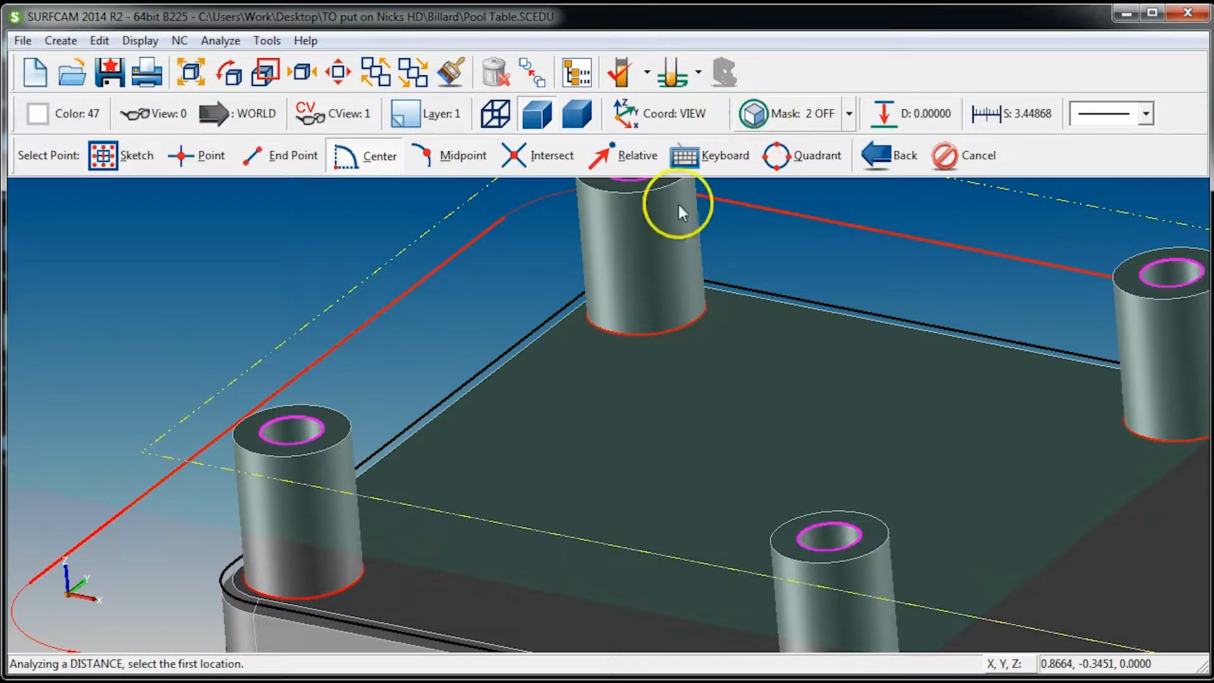
Measure the distance from the center of the front-left post's top to the lower edge of the table slab
click(345, 422)
scroll(392, 490, down, 1)
scroll(392, 485, down, 4)
middle_drag(511, 560, 507, 530)
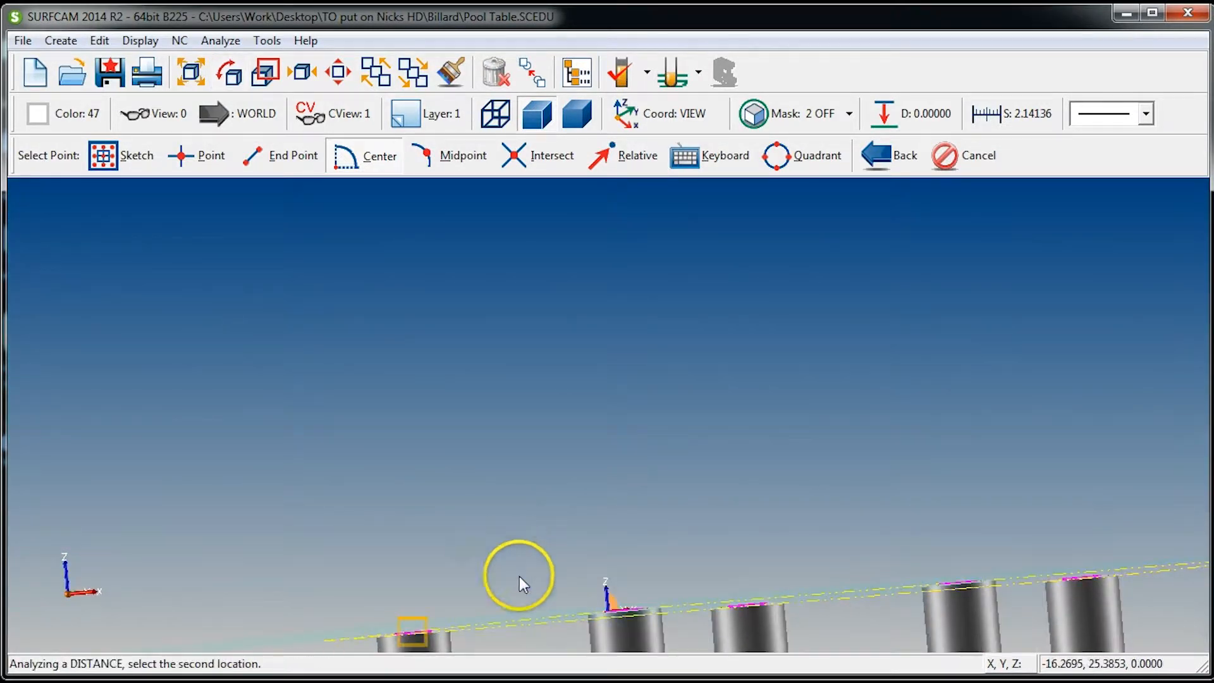
scroll(594, 644, down, 9)
scroll(589, 601, up, 4)
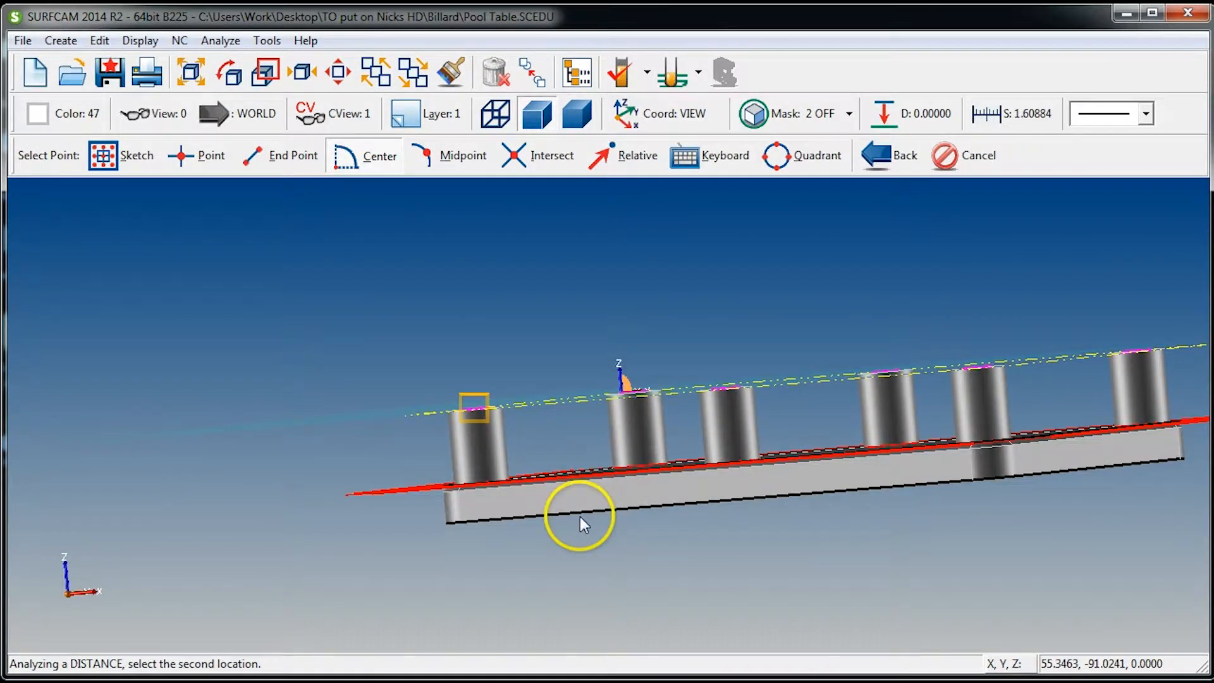
click(583, 522)
drag(698, 360, 755, 359)
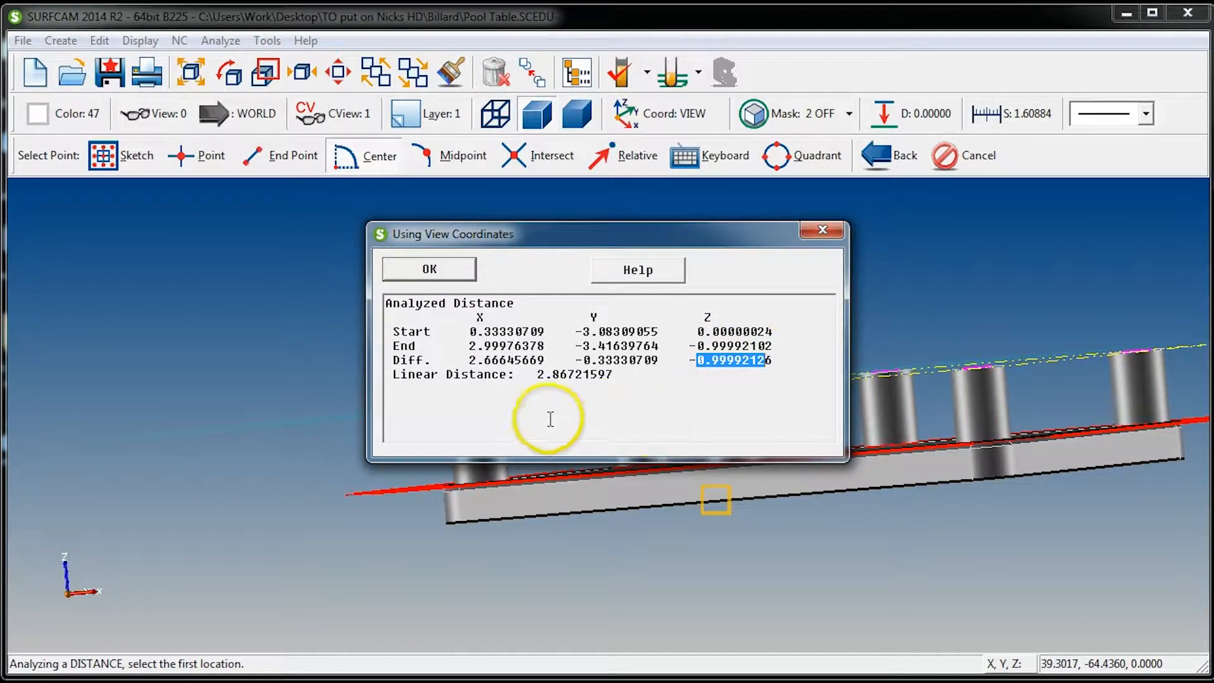
key(Escape)
key(Escape)
Switch to the top view and turn the Purple selection mask back on
key(ctrl+1)
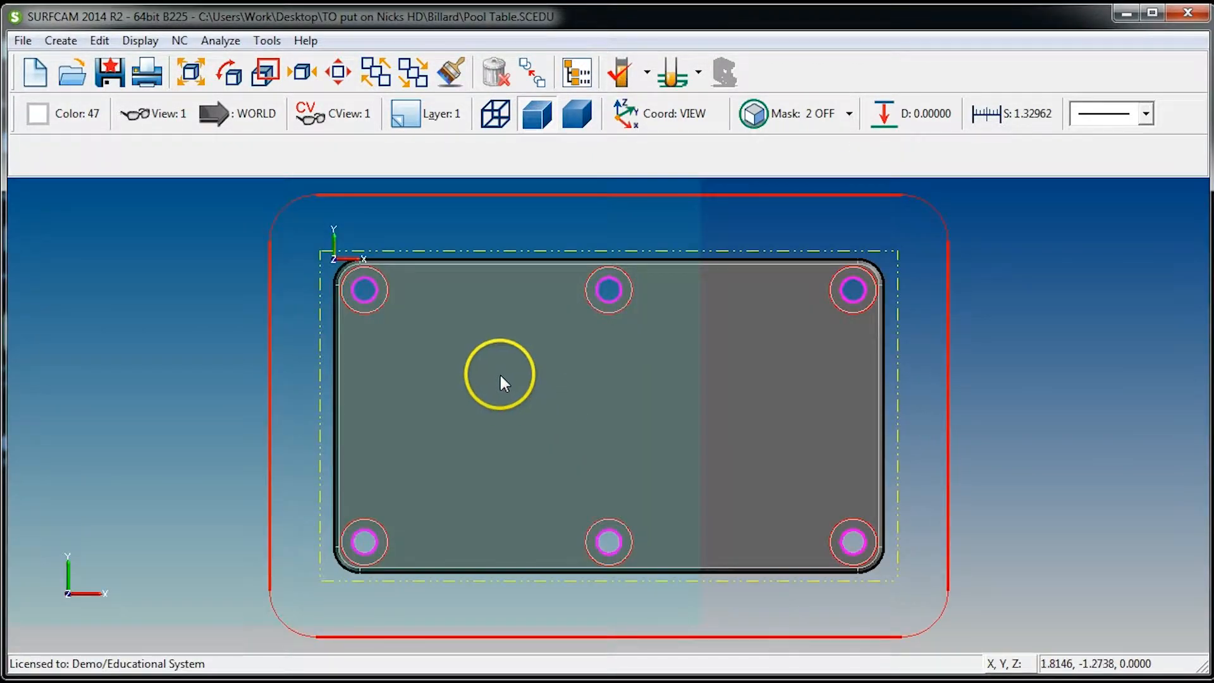
scroll(477, 294, down, 1)
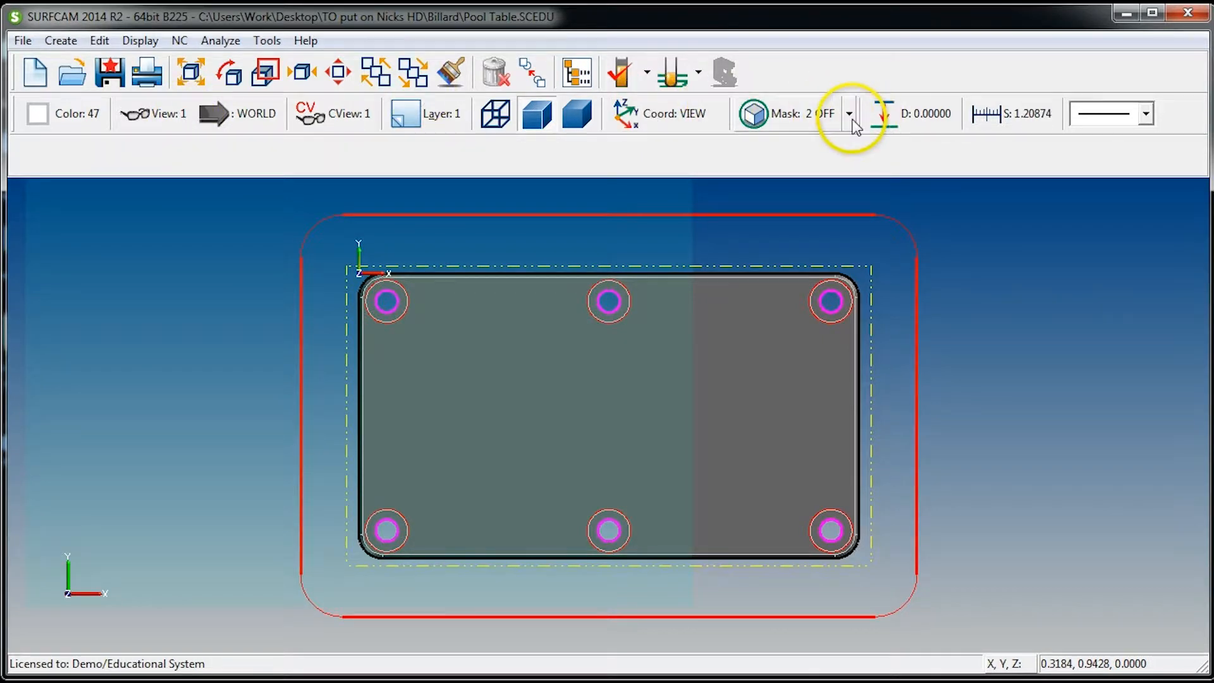
click(851, 114)
click(822, 187)
click(792, 117)
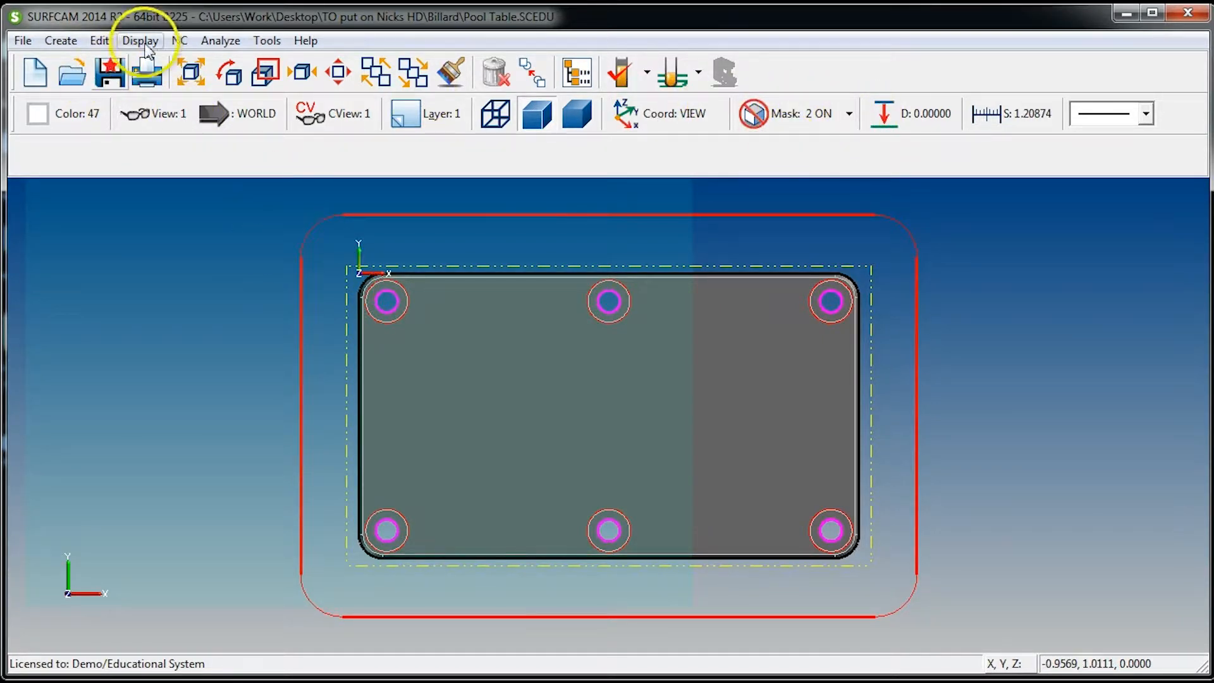
click(179, 40)
mouse_move(207, 67)
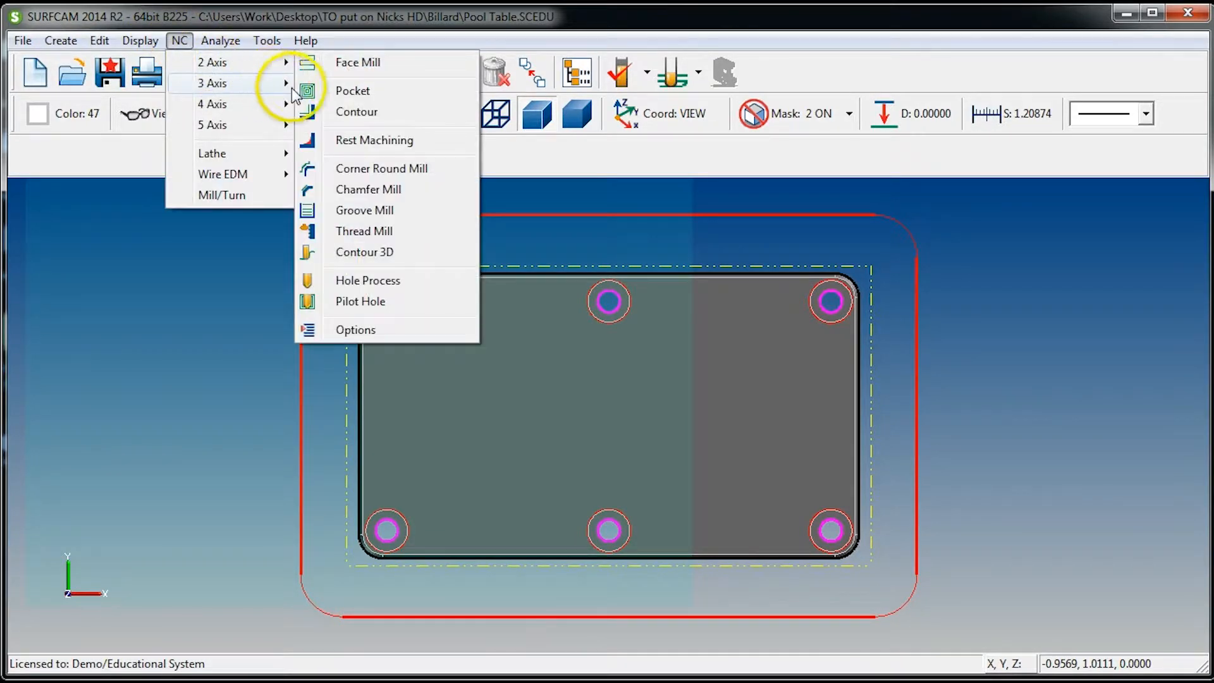
mouse_move(278, 83)
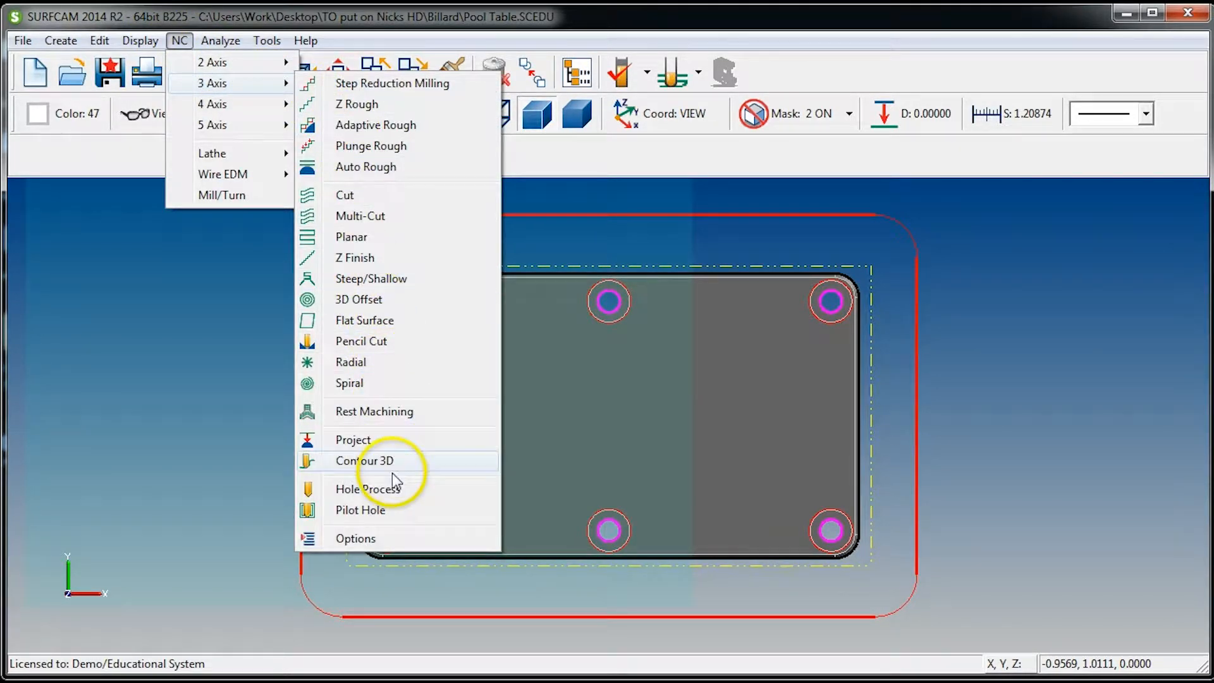
click(387, 491)
middle_drag(439, 480, 414, 221)
click(395, 158)
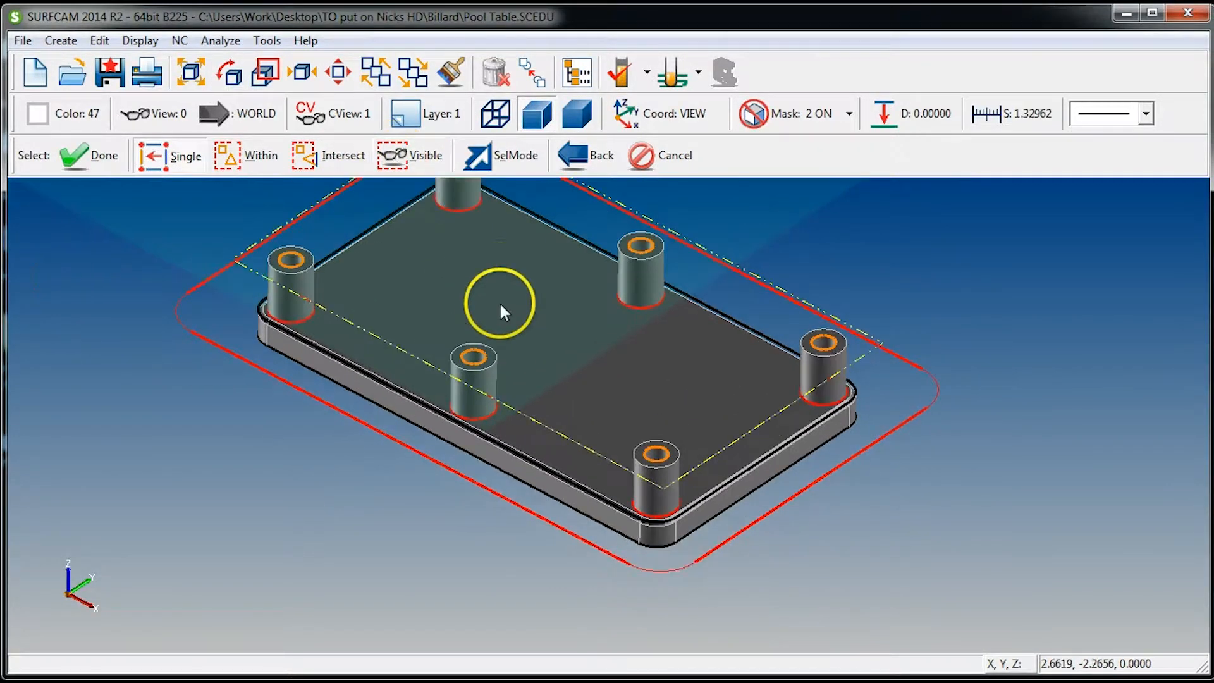
scroll(500, 301, down, 3)
scroll(493, 238, up, 2)
scroll(506, 229, up, 2)
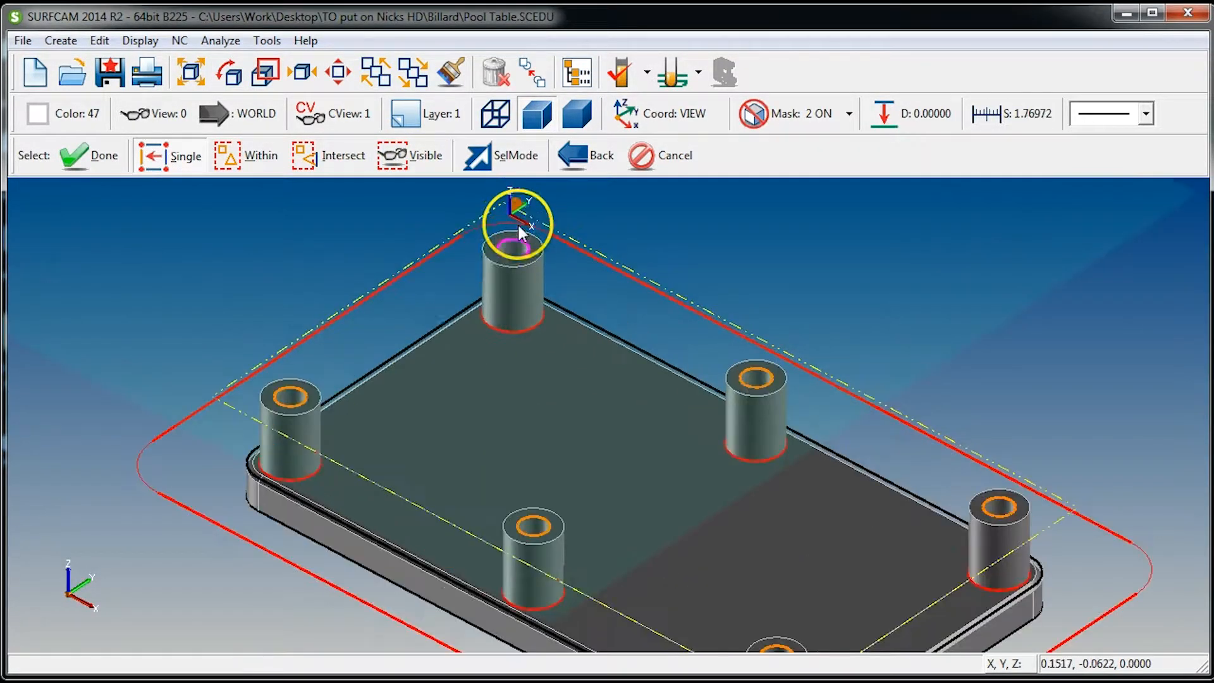
scroll(618, 435, down, 5)
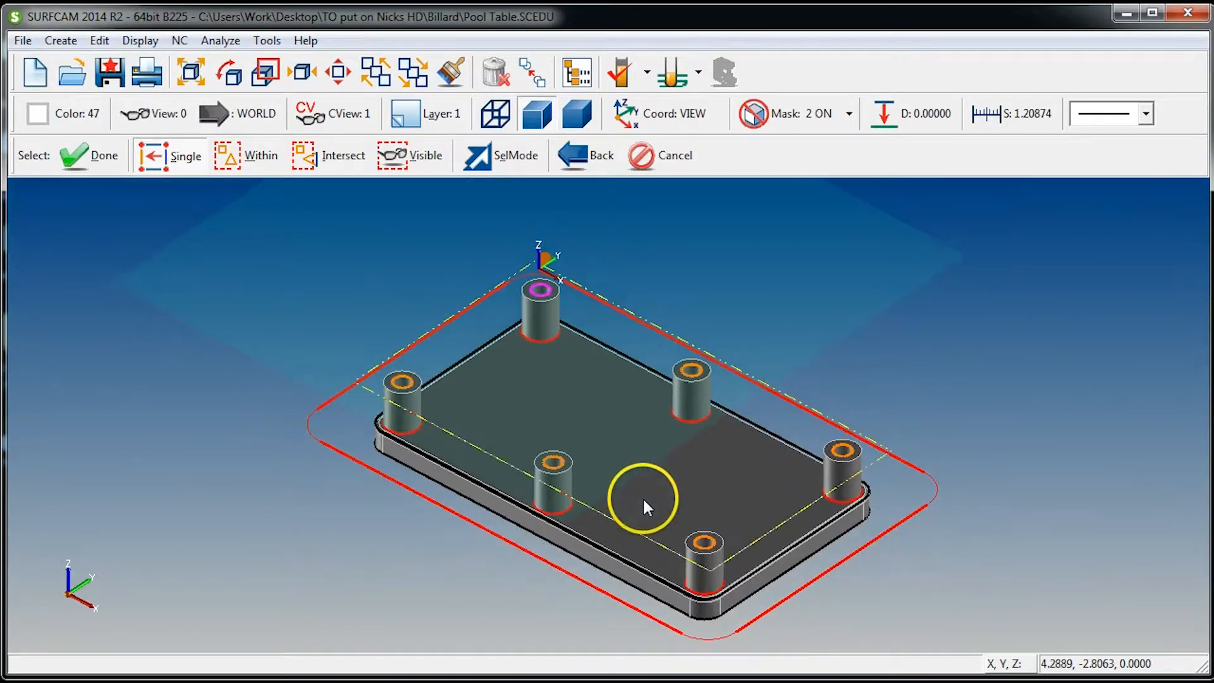
scroll(710, 514, up, 4)
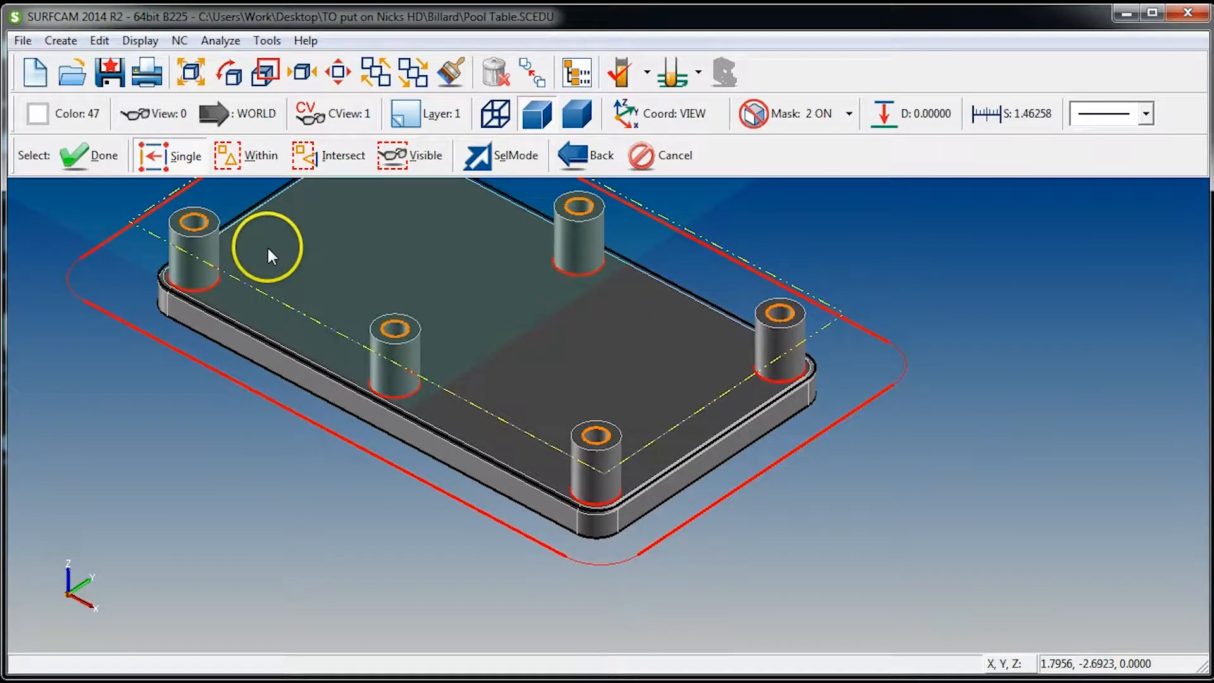
scroll(362, 314, down, 3)
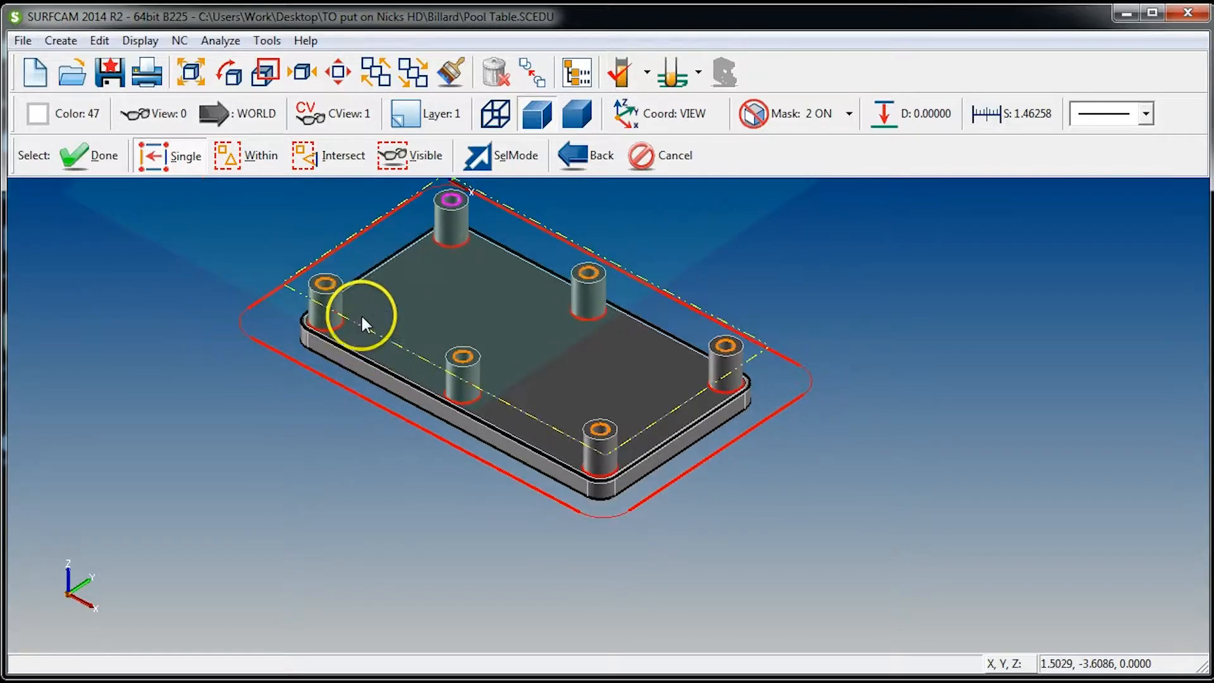
scroll(443, 245, up, 3)
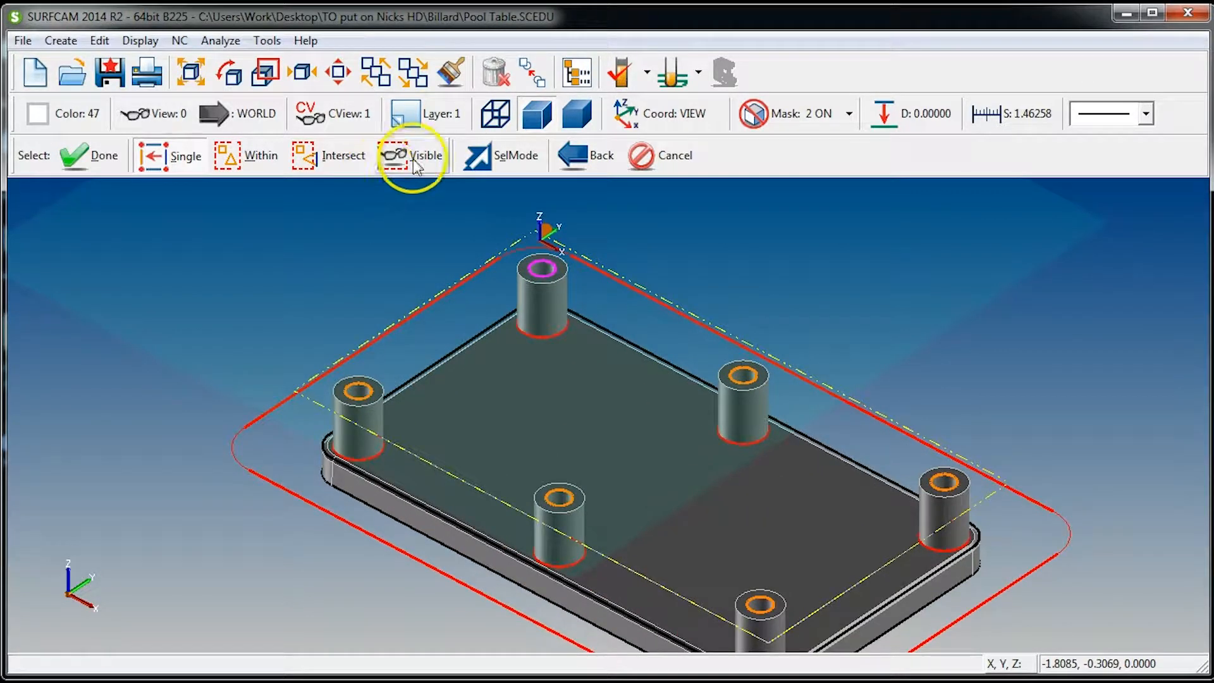
scroll(637, 480, down, 1)
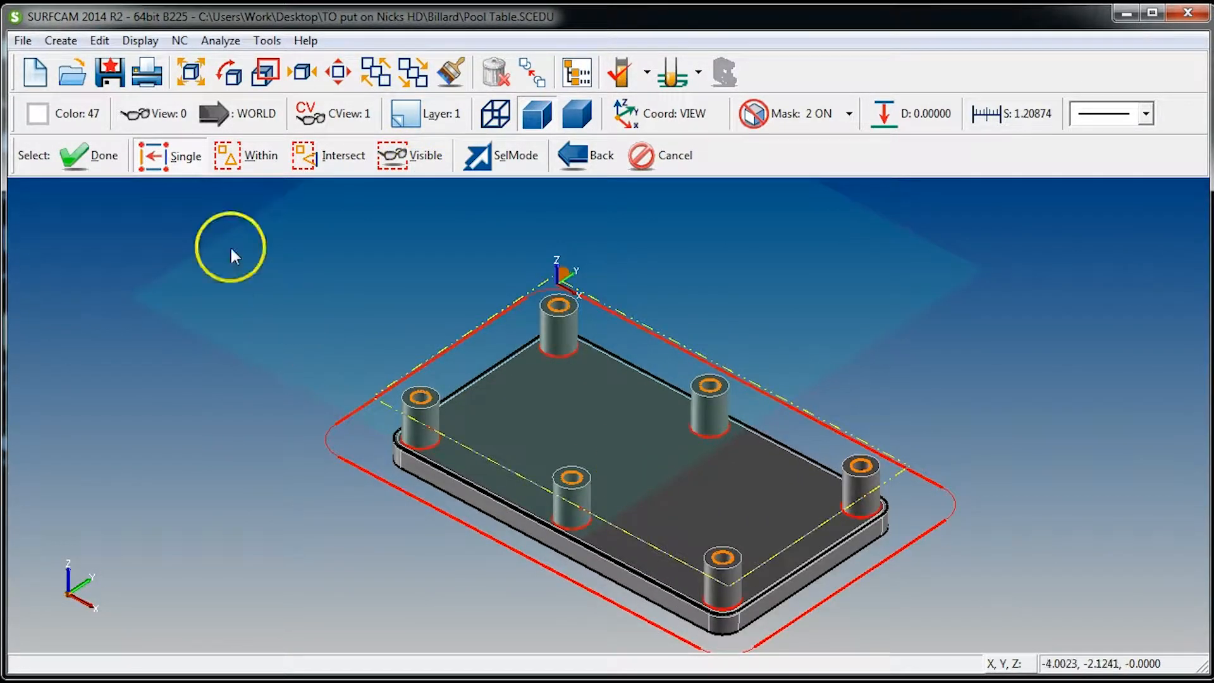
click(104, 165)
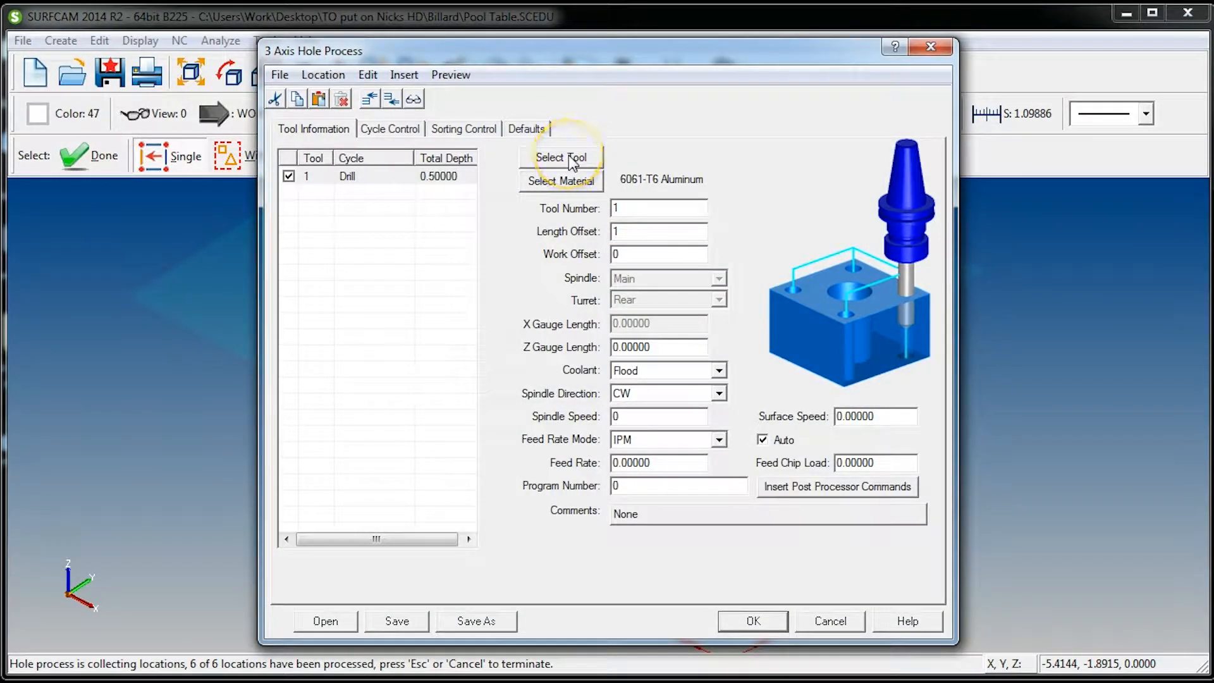
click(570, 157)
click(820, 460)
click(828, 619)
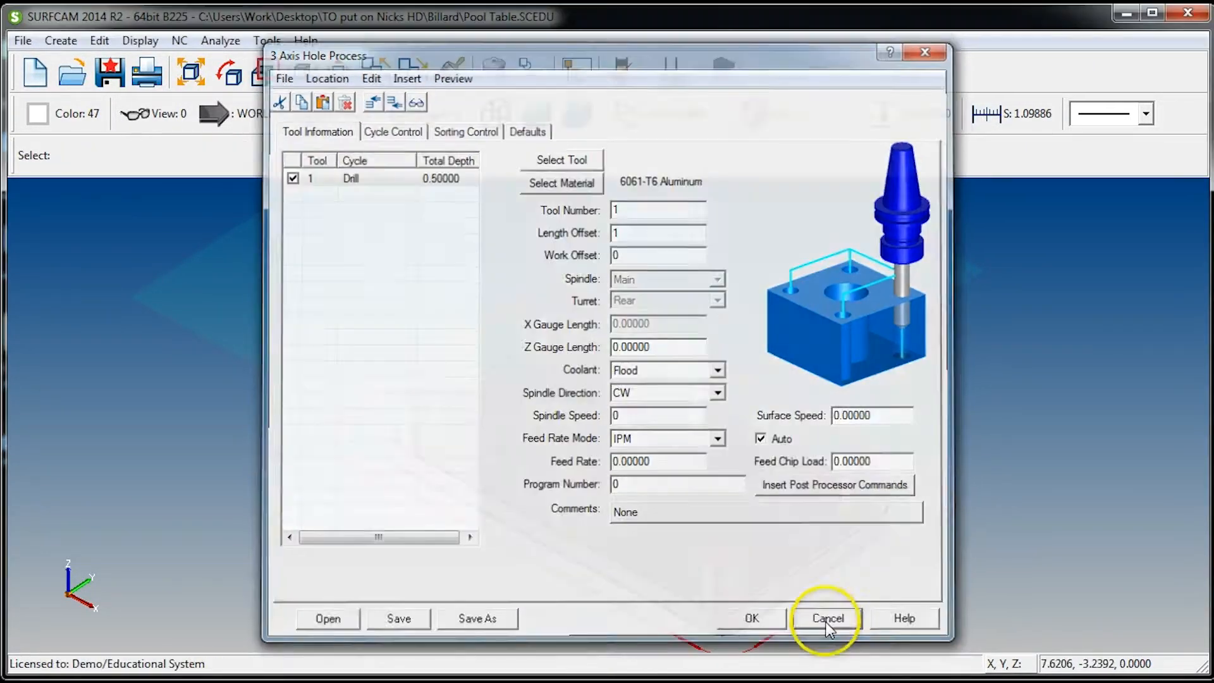
Analyze the purple circle on the post nearest the origin to check its diameter
scroll(566, 335, up, 3)
key(alt+a)
key(e)
click(564, 320)
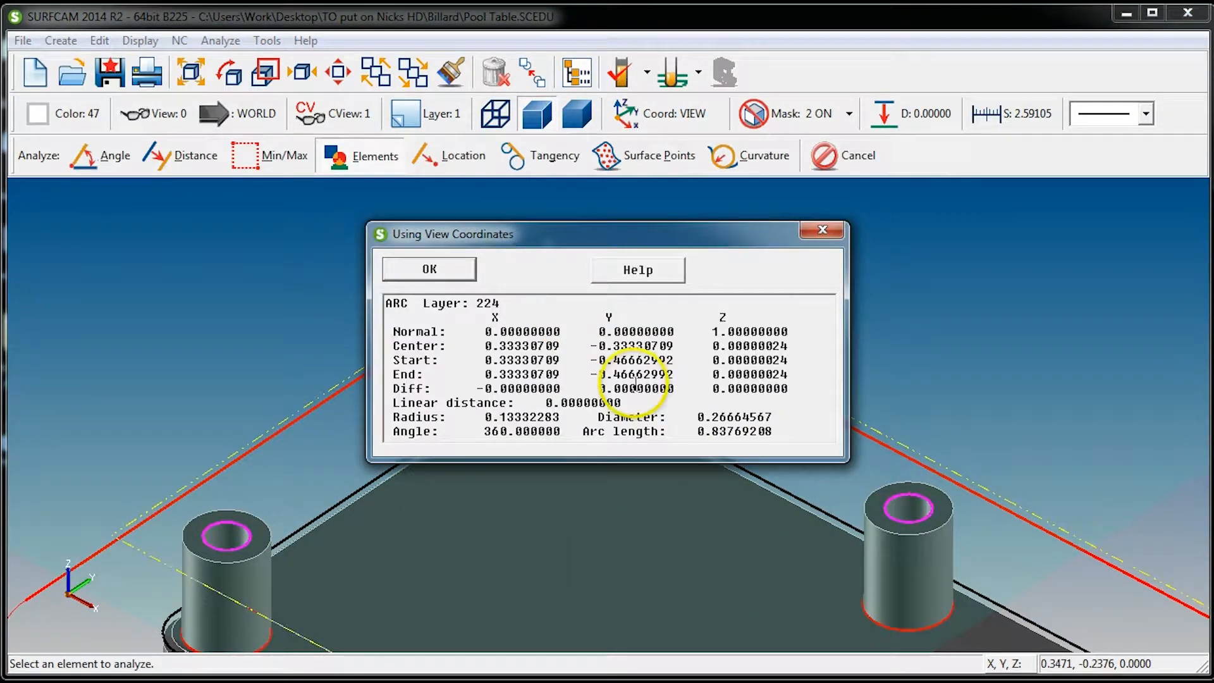
drag(682, 417, 774, 418)
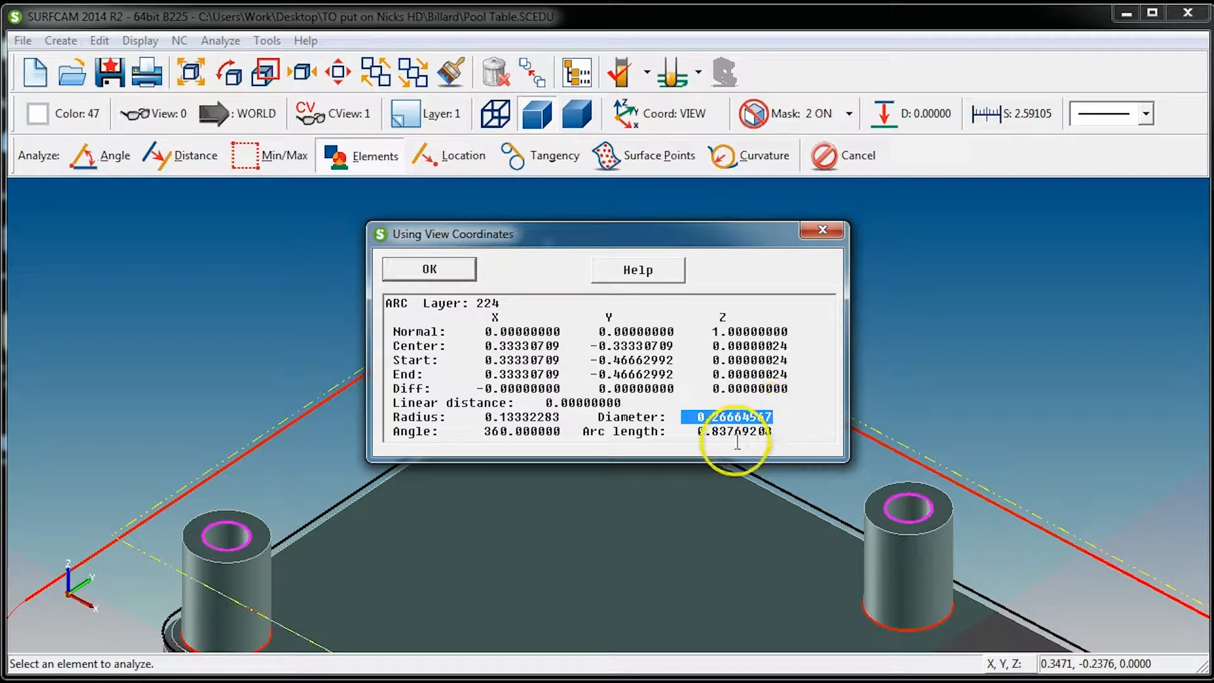
key(Escape)
Start a 2 Axis Hole Process on all six visible purple hole circles
scroll(732, 447, down, 5)
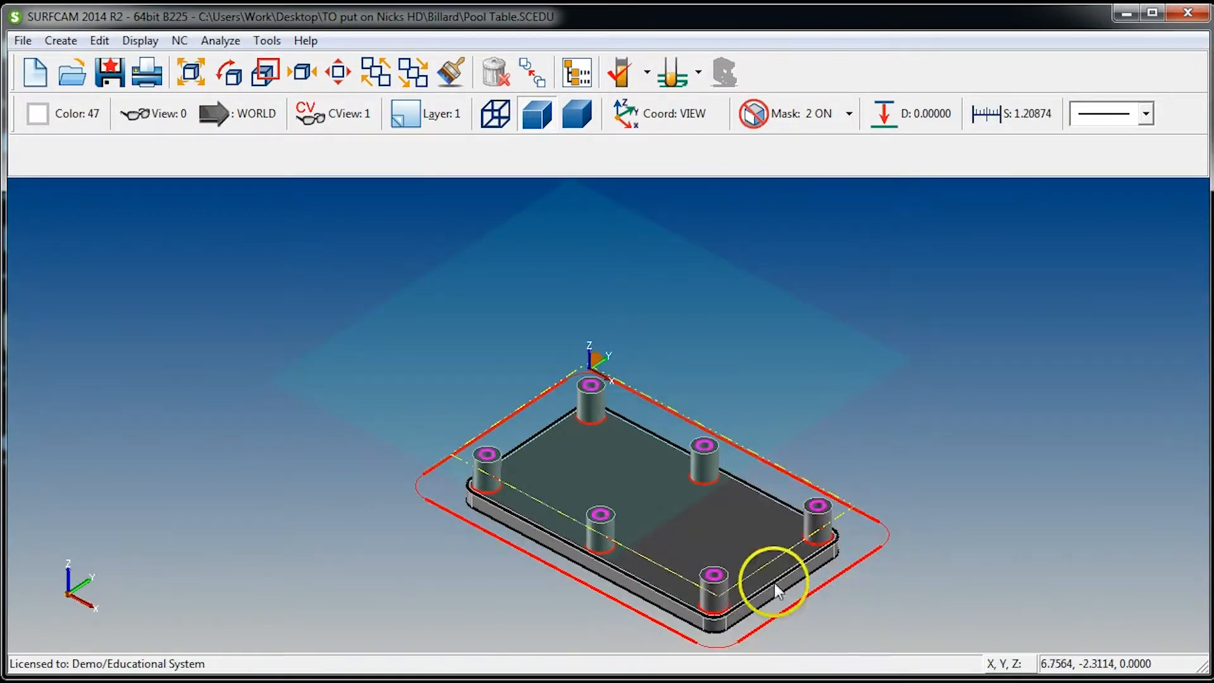
scroll(775, 584, up, 6)
scroll(610, 421, down, 3)
click(181, 41)
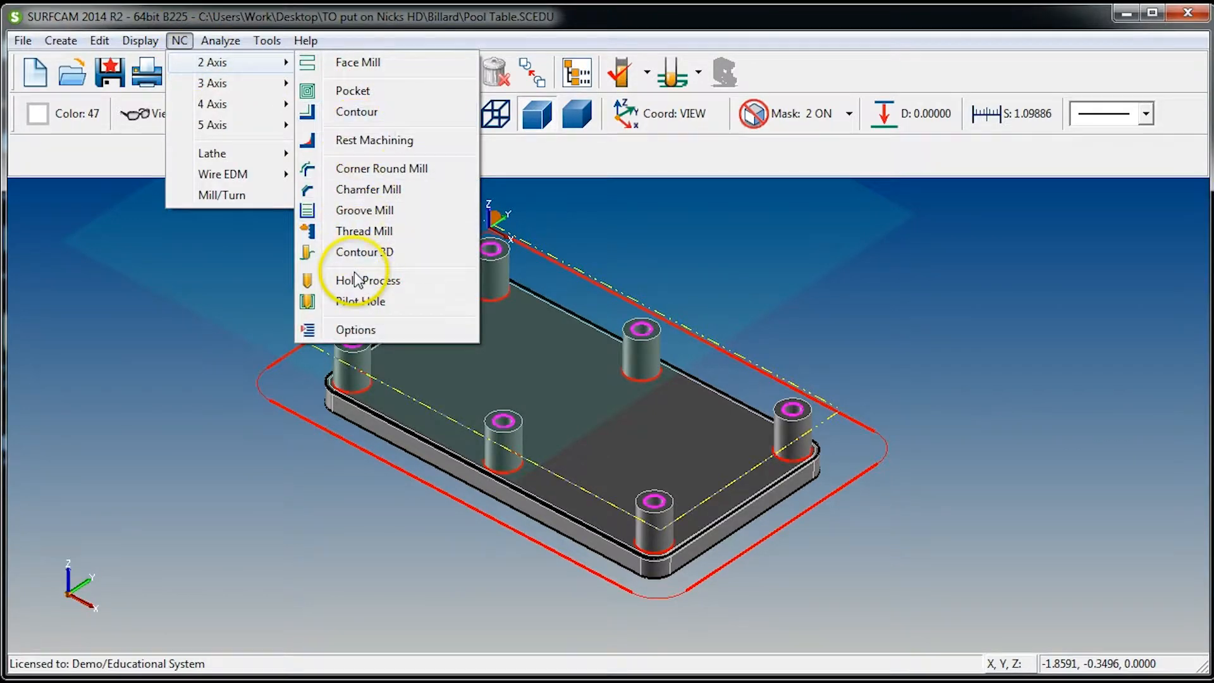
click(358, 279)
click(417, 163)
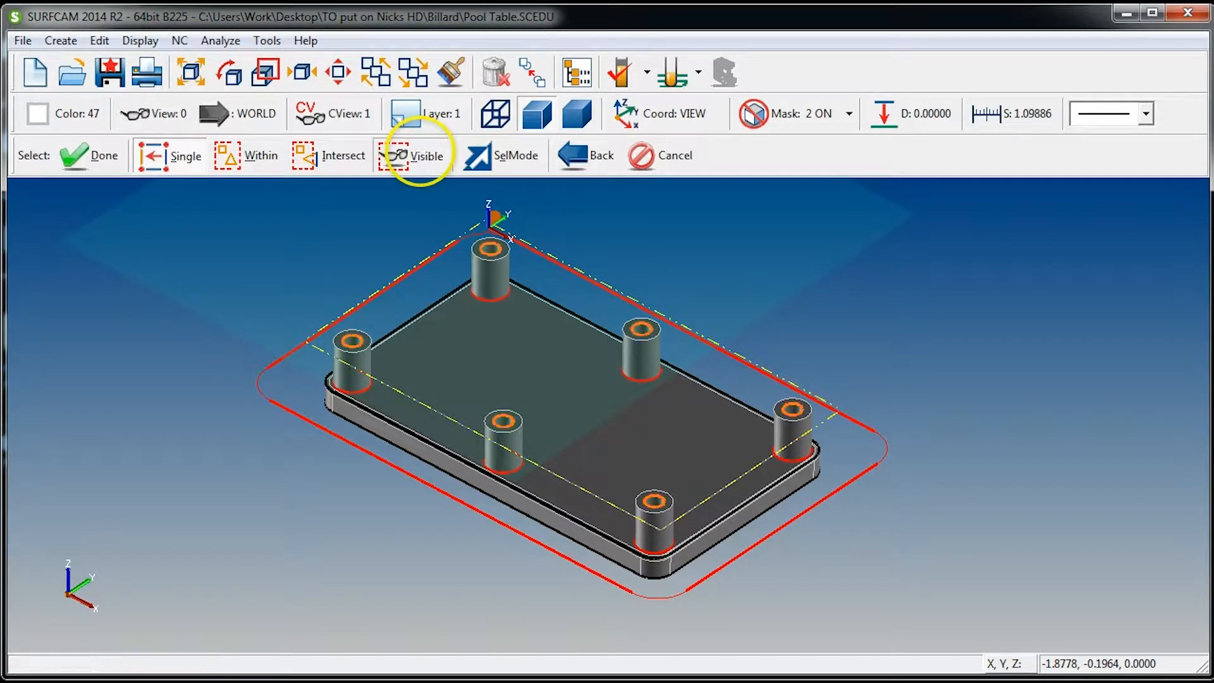
click(76, 158)
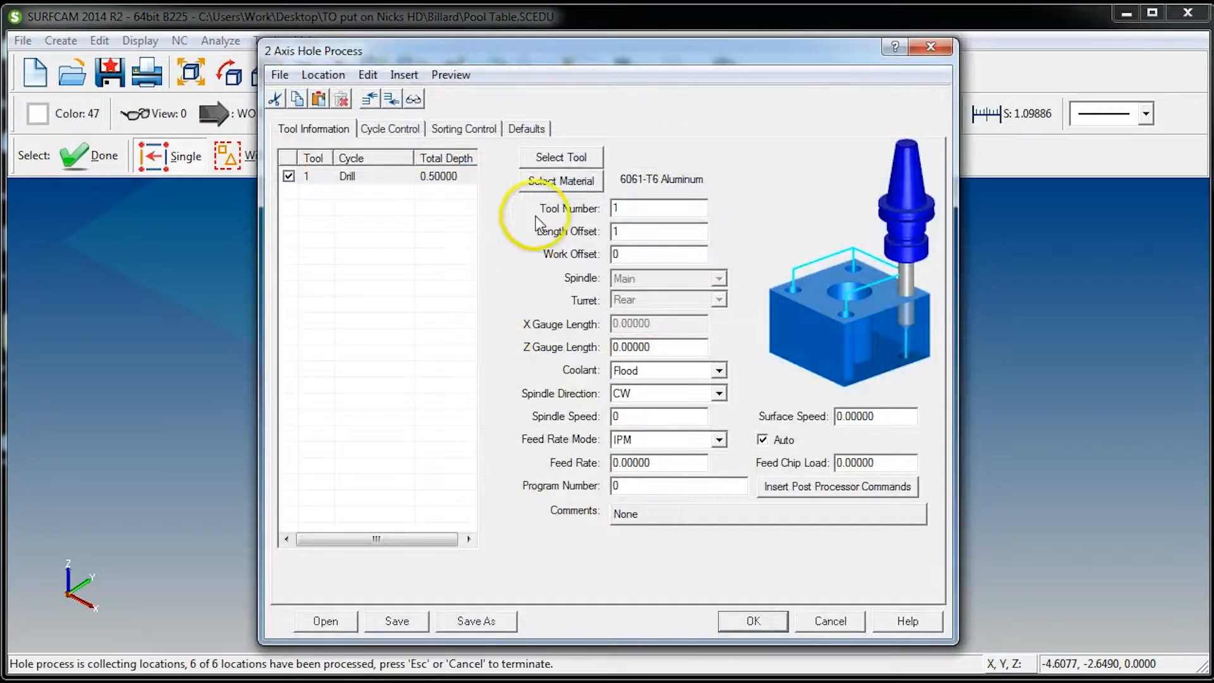
Choose the spot drill type for the hole process and load its tools from the Drill Tool Table
click(548, 160)
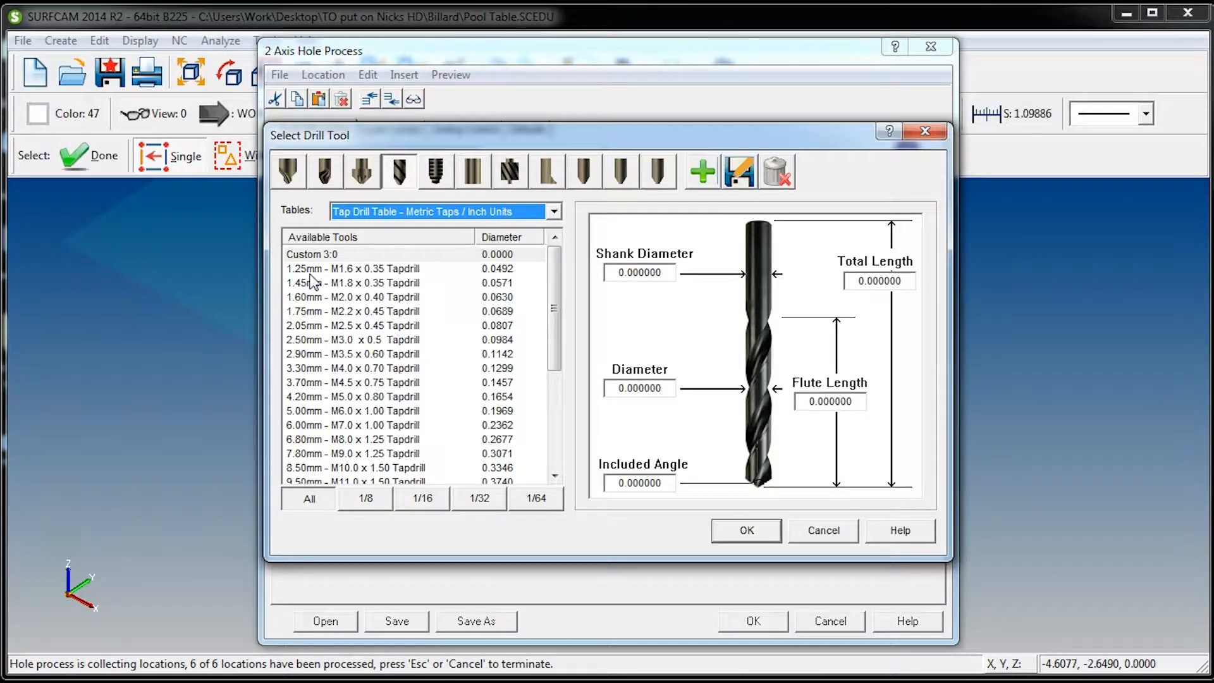
click(326, 174)
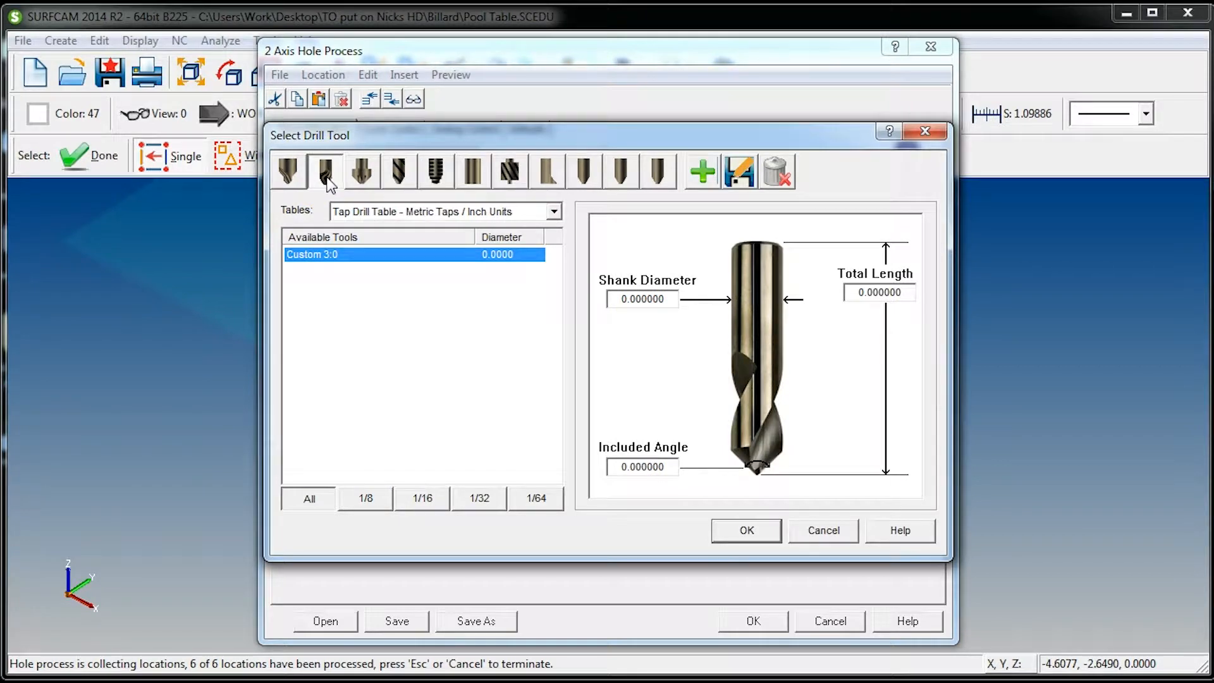
click(435, 212)
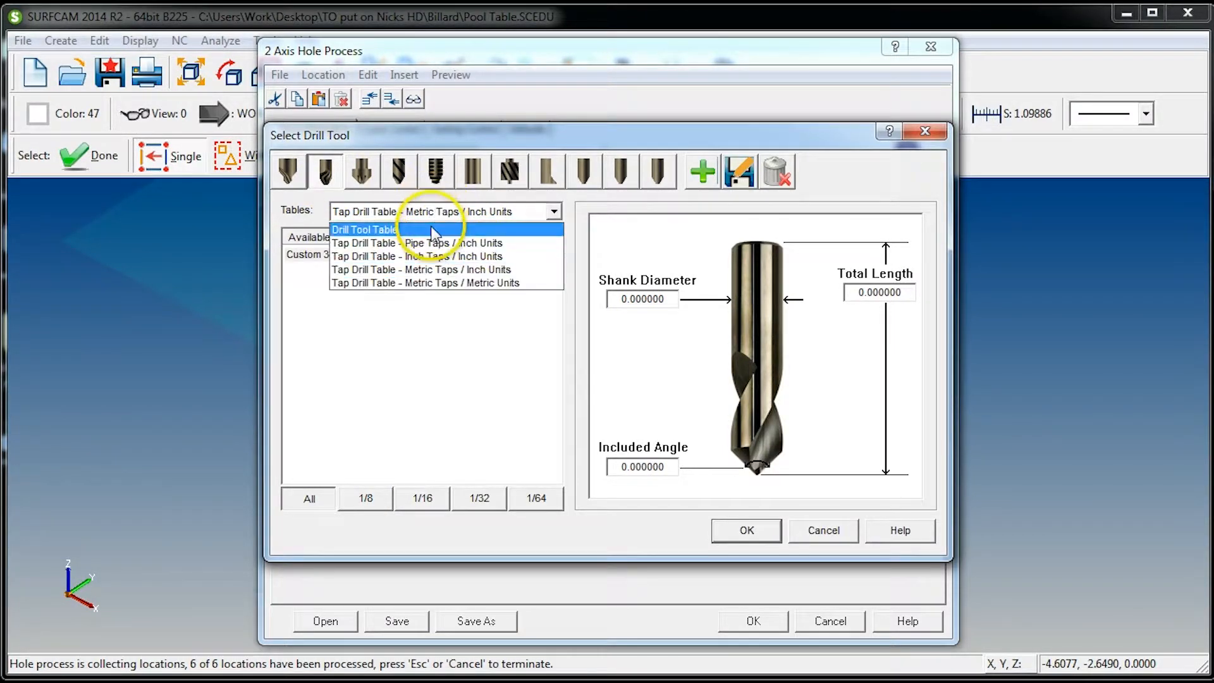
click(381, 218)
click(352, 213)
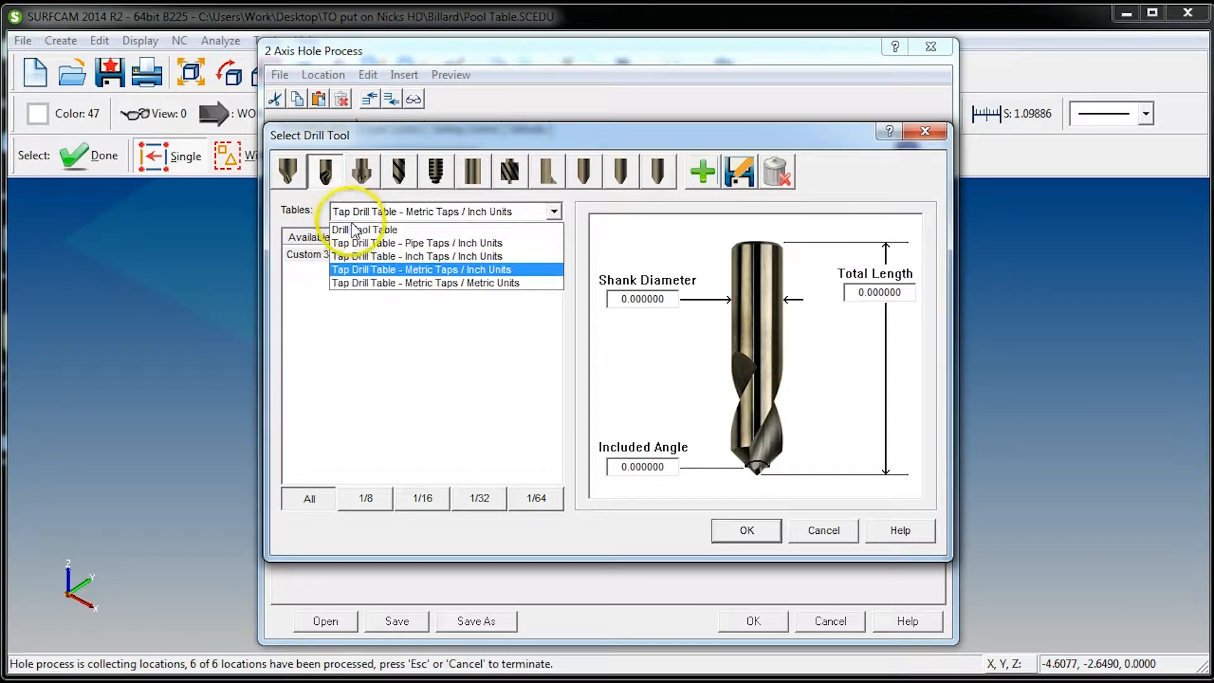
click(385, 231)
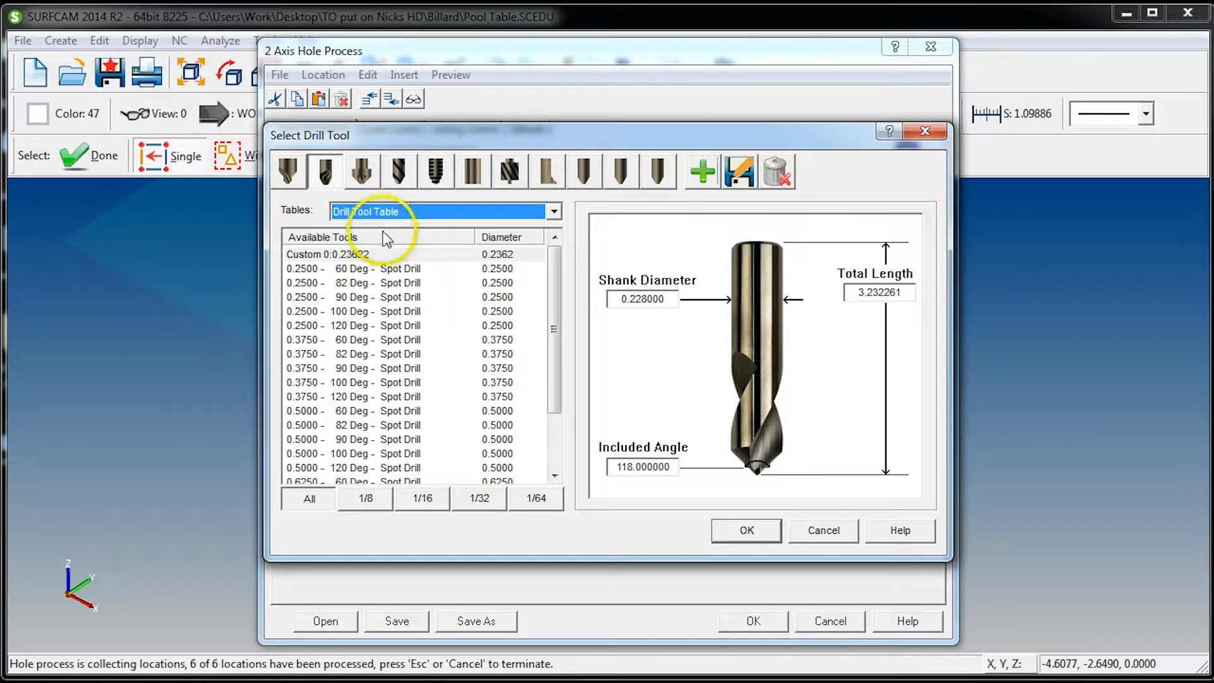
Set the custom spot drill's included angle to 140 degrees
drag(555, 310, 551, 271)
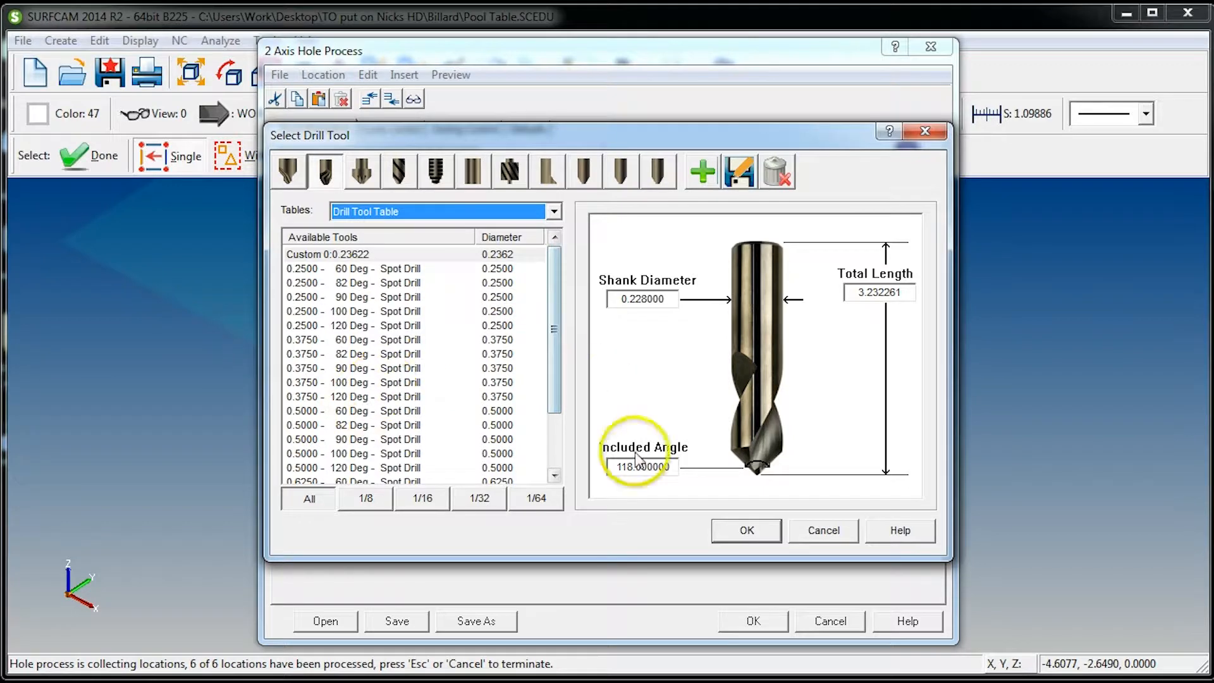
double_click(672, 468)
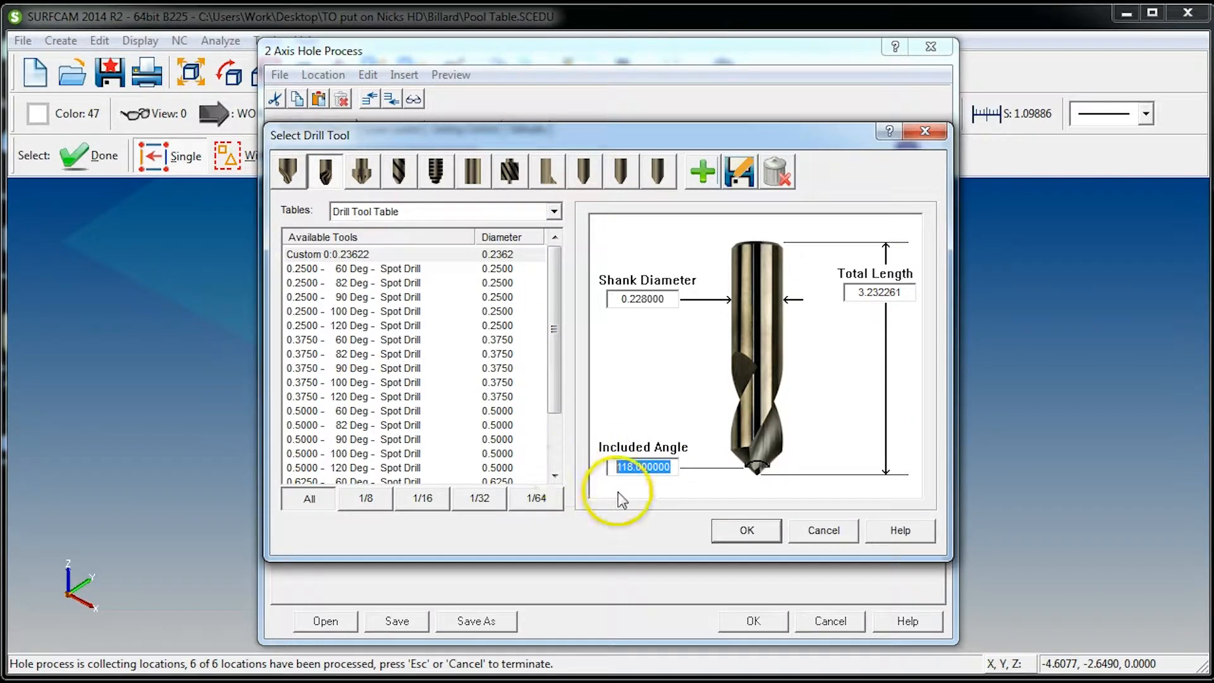
text(140.)
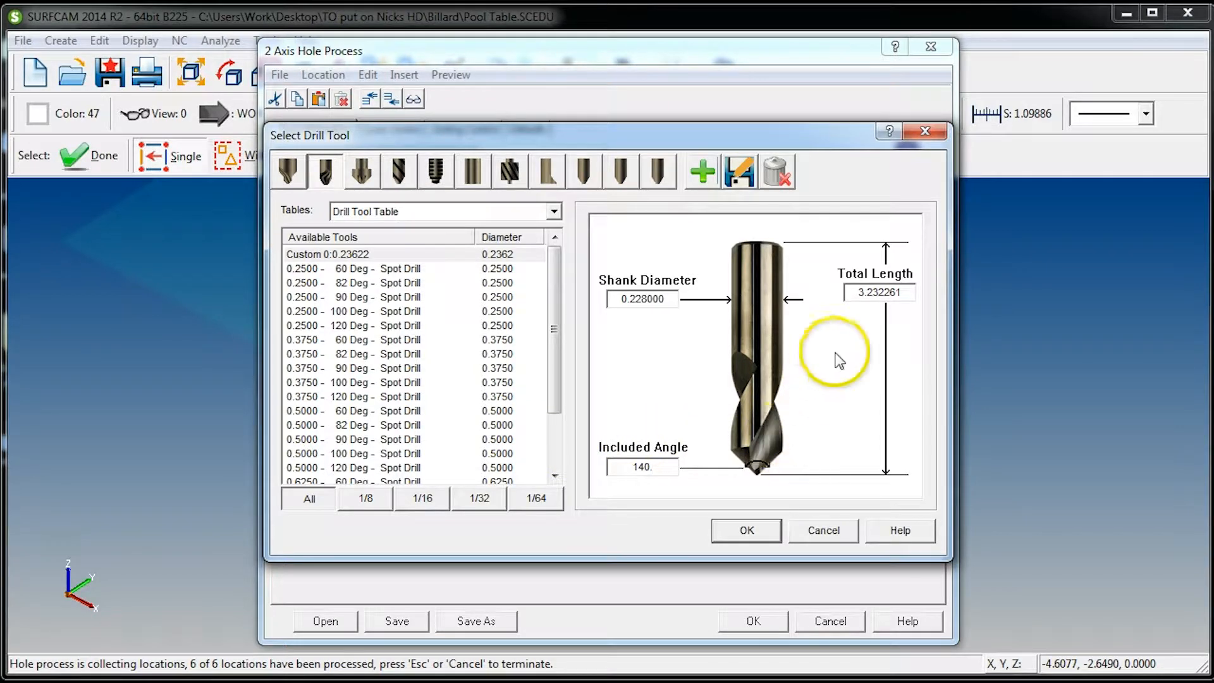
Accept the custom spot drill with a 0.228 shank diameter and set its tool number to 1
drag(672, 298, 567, 309)
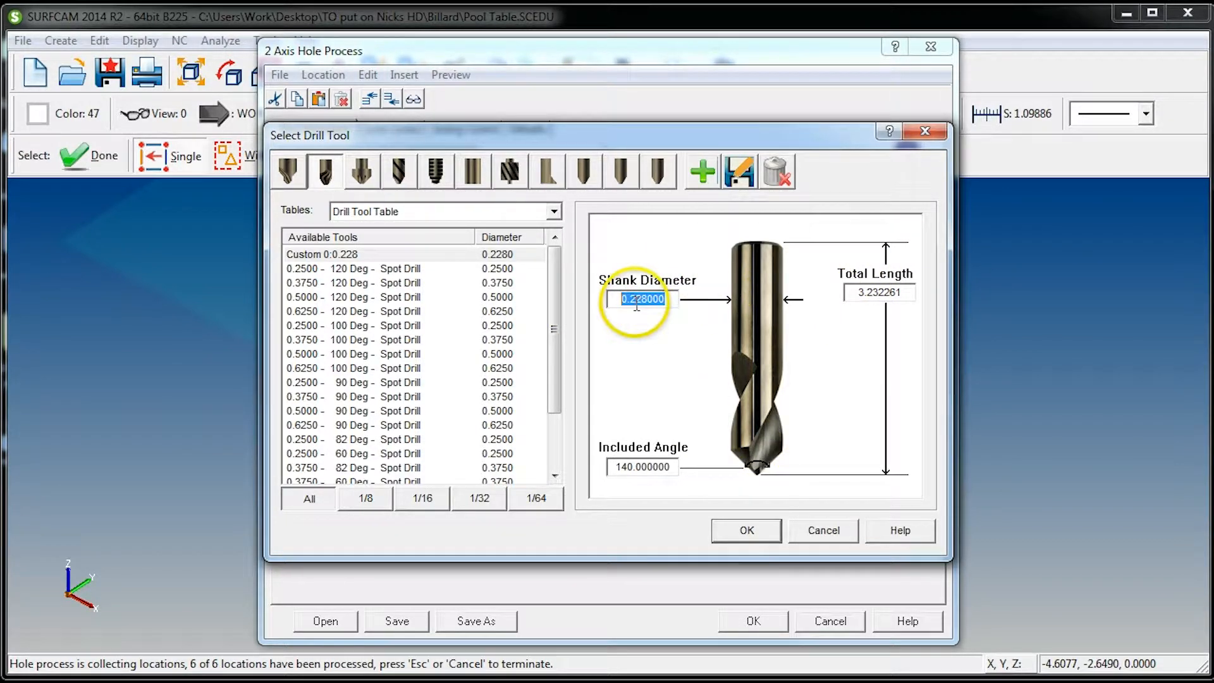
click(738, 530)
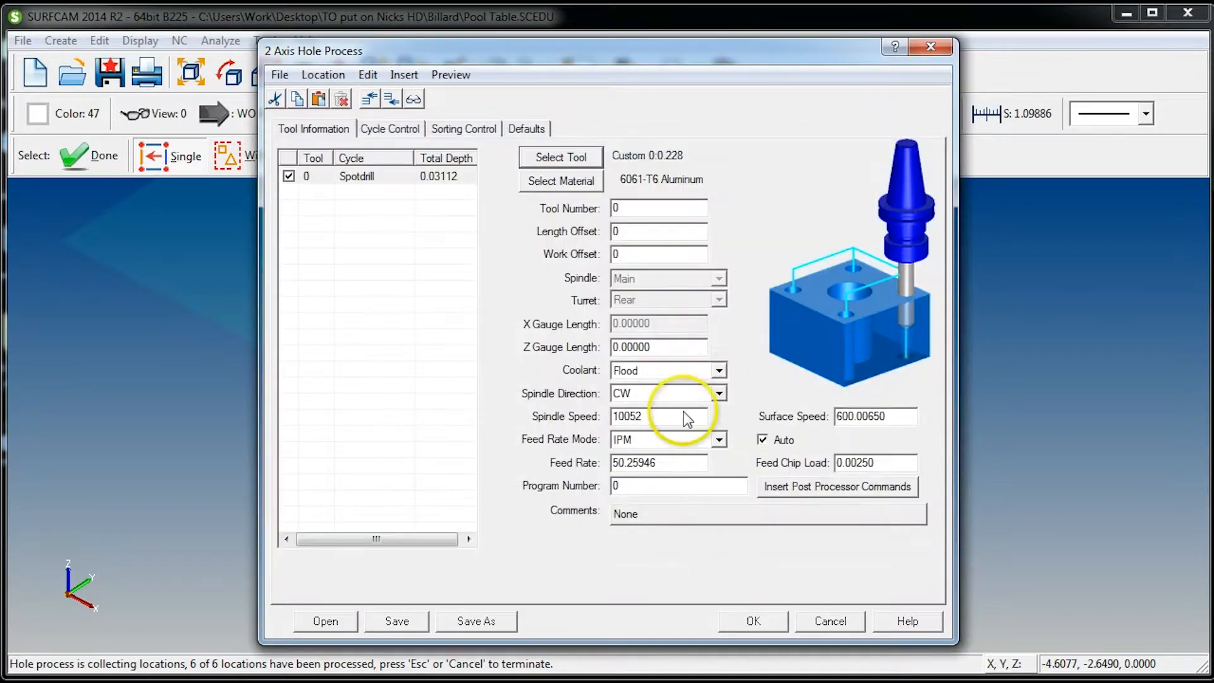
drag(642, 207, 569, 208)
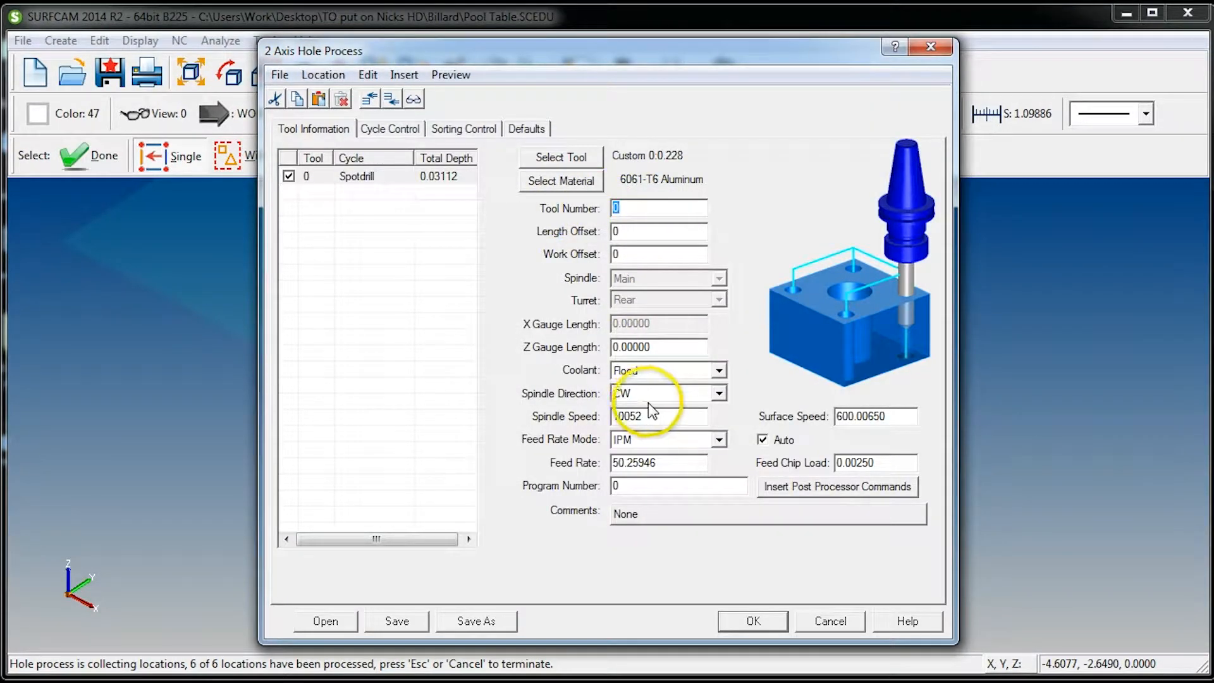
text(1)
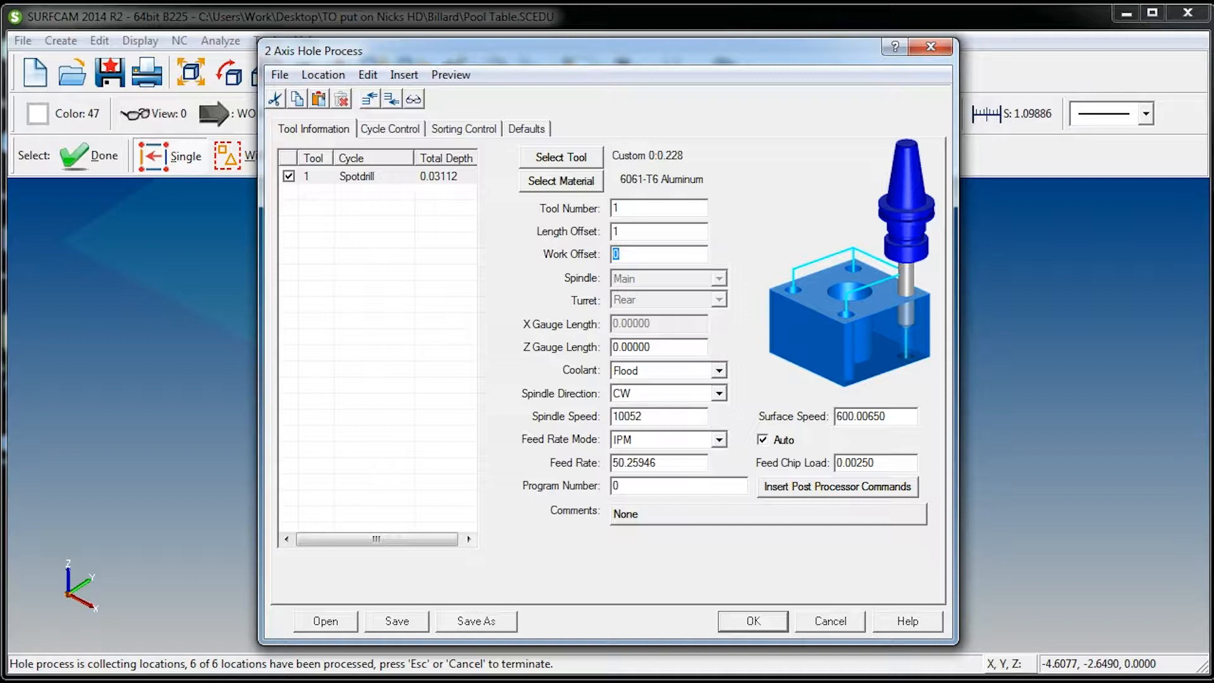
Set the spot drill's spindle speed to 7500 and feed rate to 12 IPM, with the comment "Spot Drill"
double_click(664, 417)
text(7500)
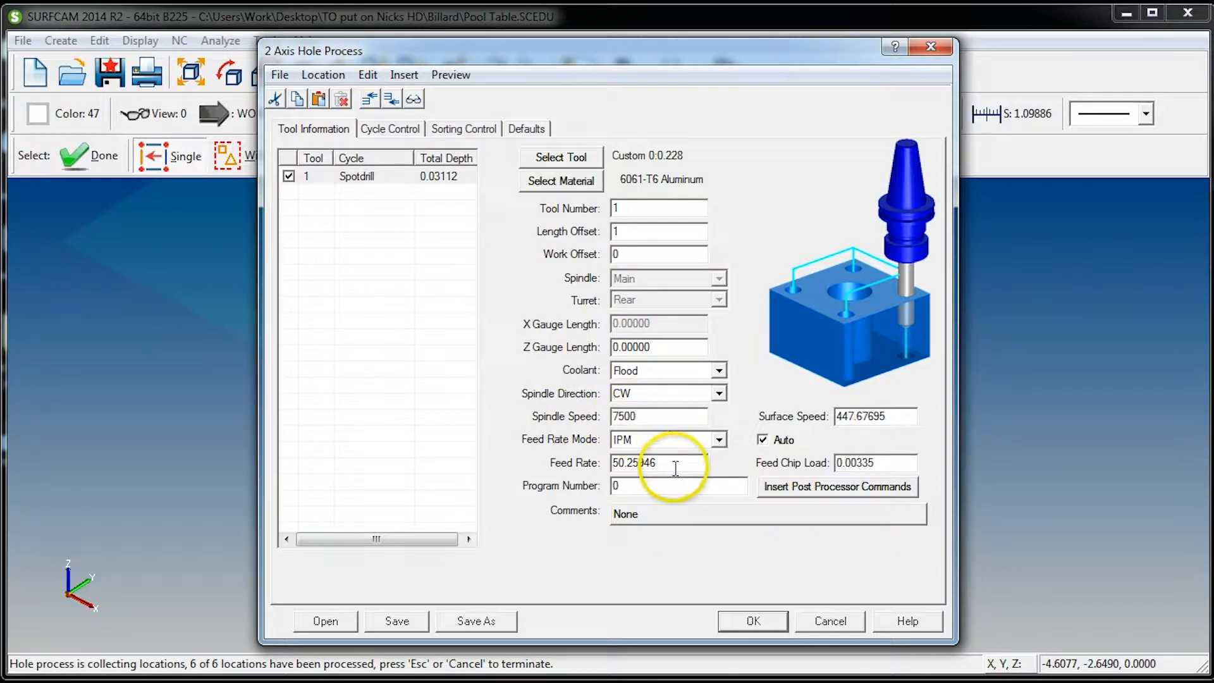
double_click(676, 468)
double_click(655, 416)
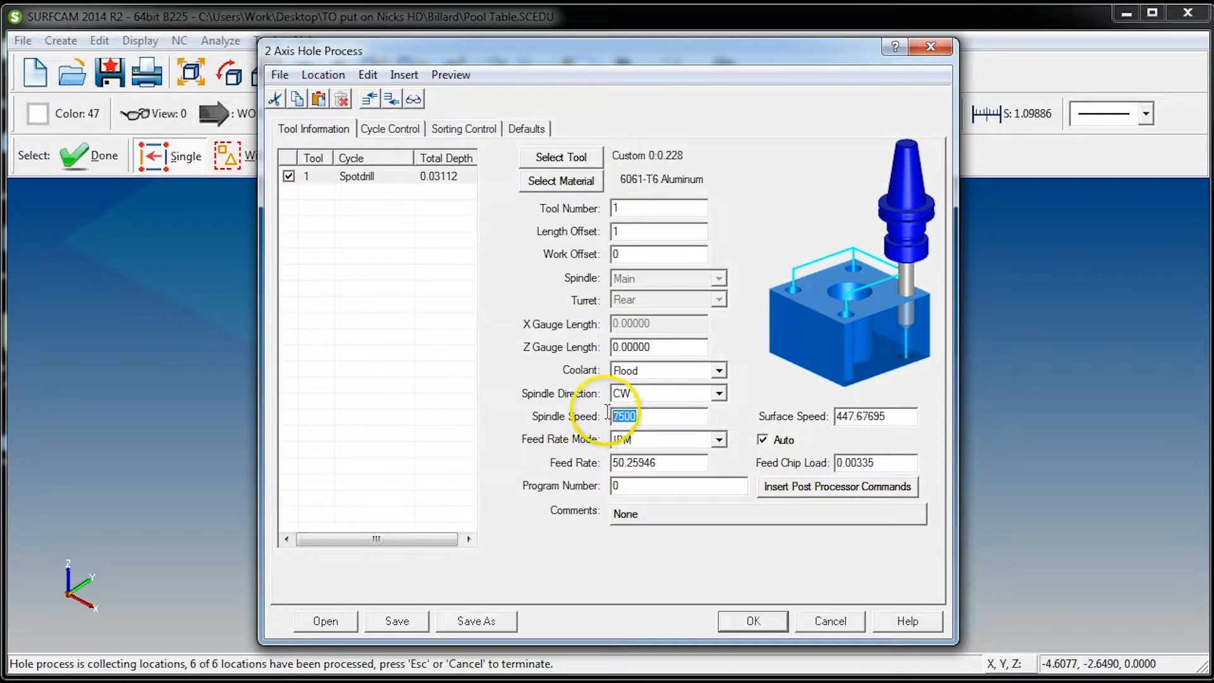
double_click(664, 462)
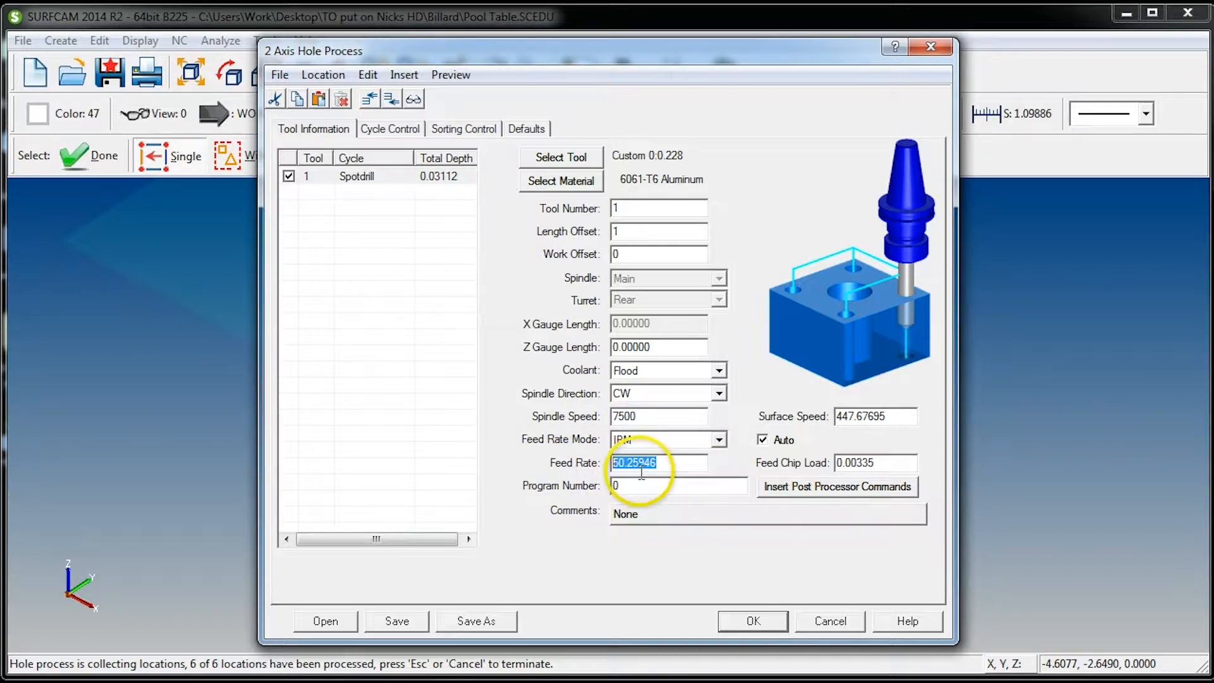
click(659, 513)
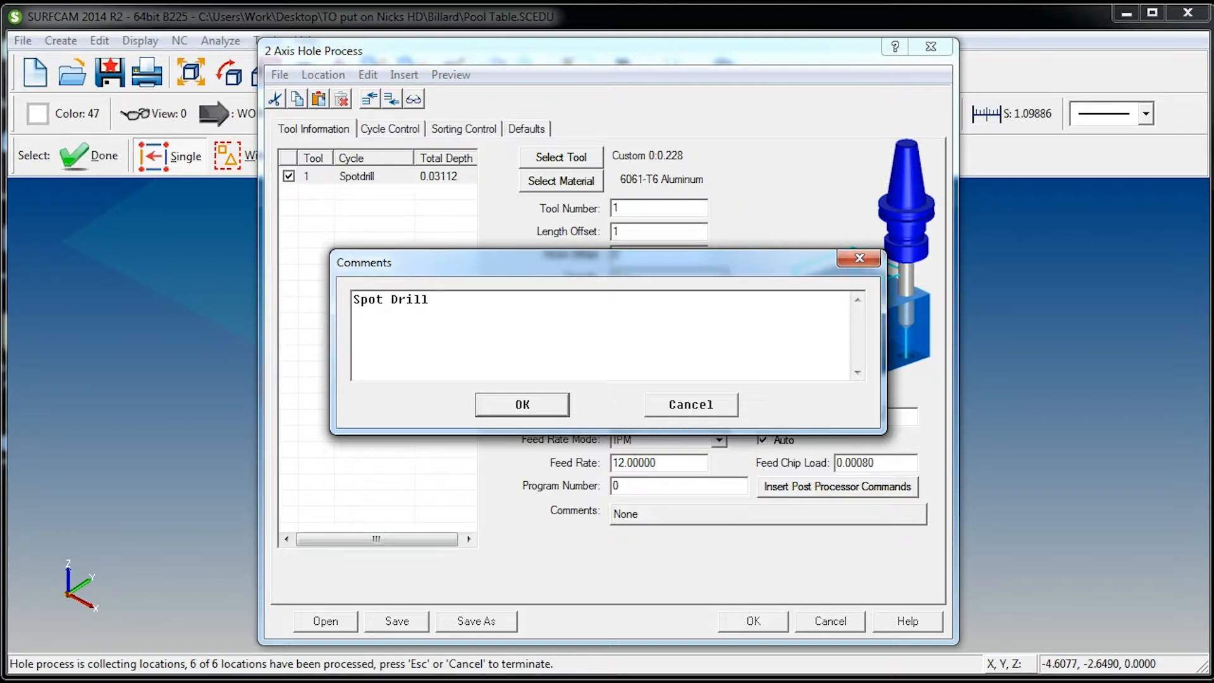
click(546, 404)
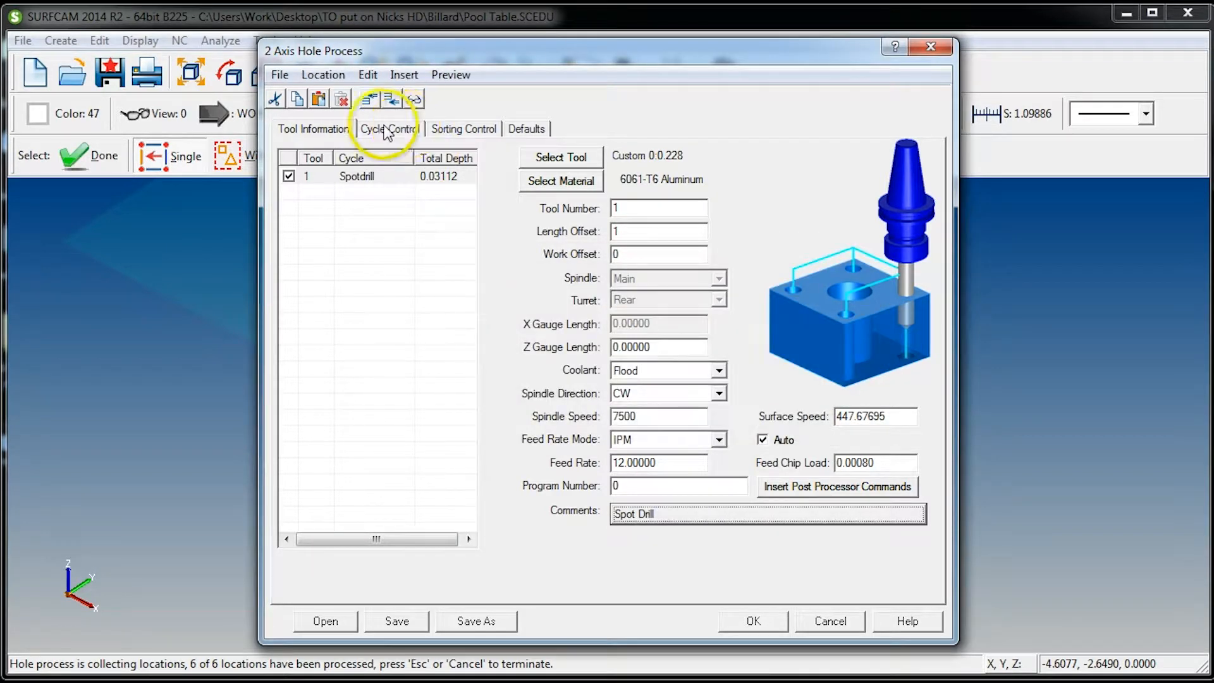
Review the hole process's sorting and default settings, the coolant options and the available post processor commands
click(473, 129)
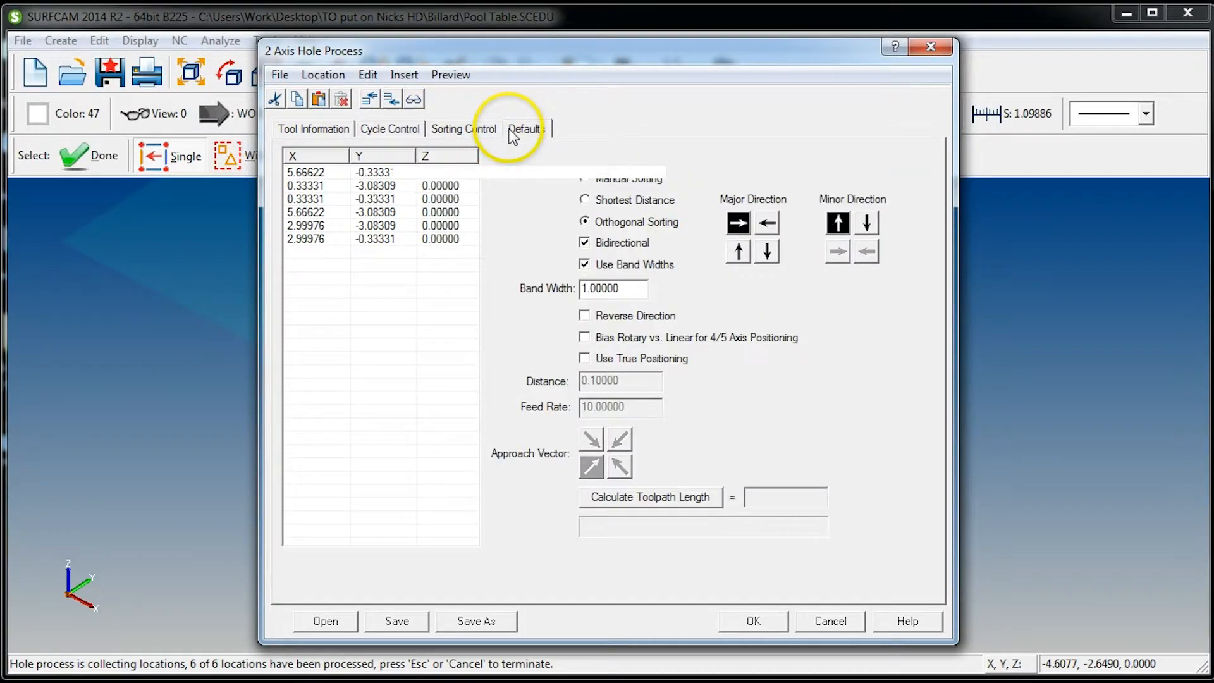
click(522, 128)
click(526, 128)
click(459, 128)
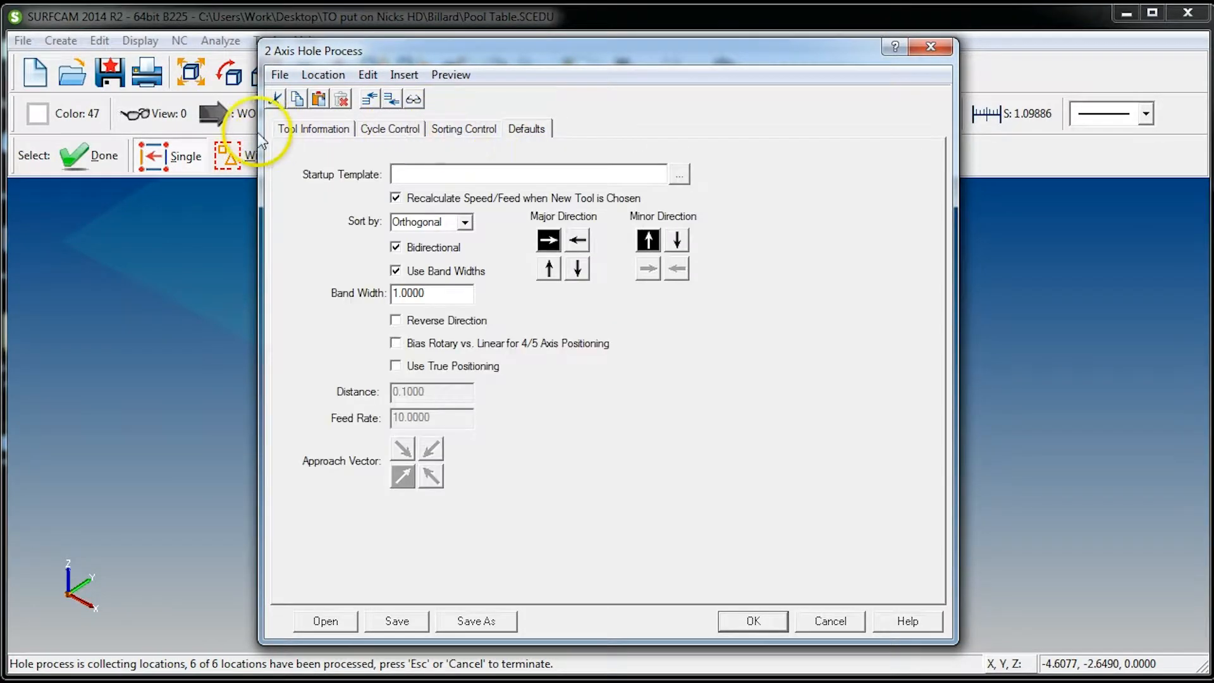
click(304, 130)
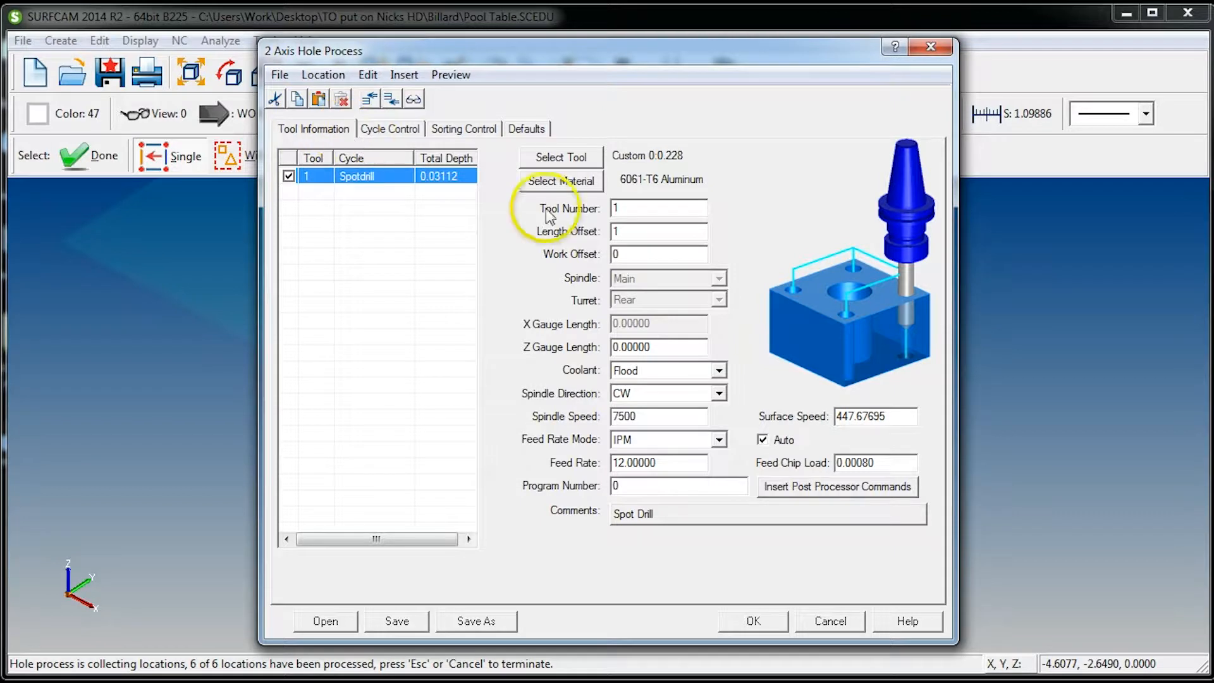
double_click(638, 209)
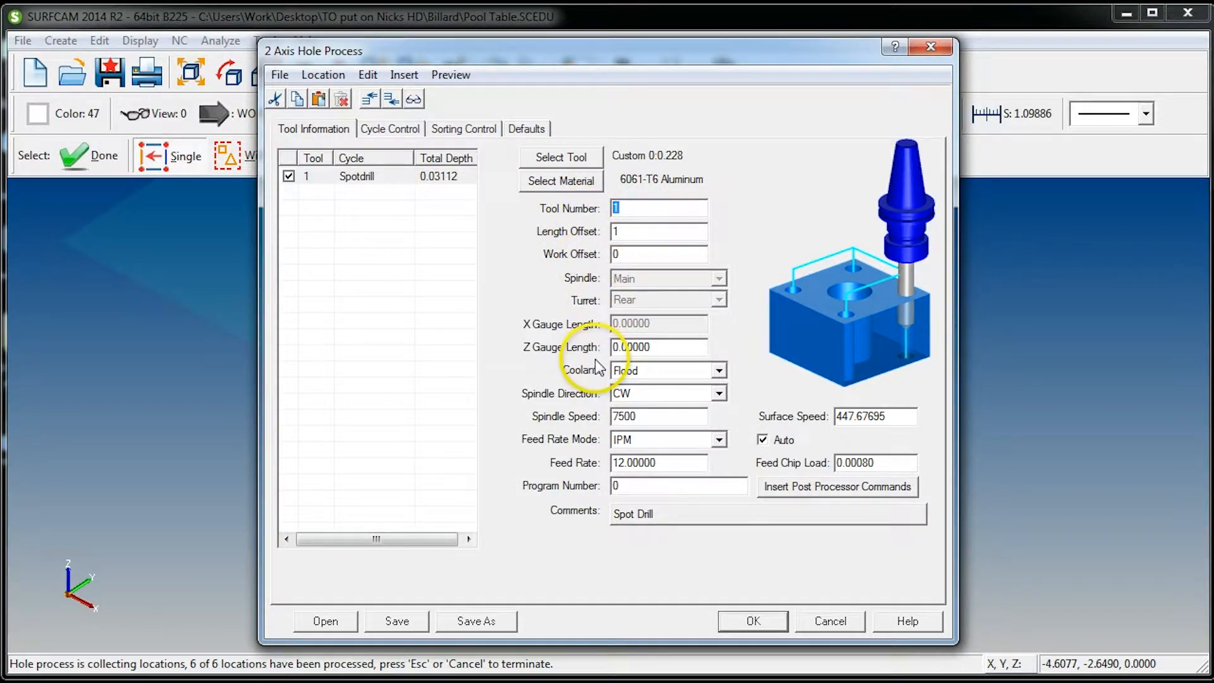
click(633, 371)
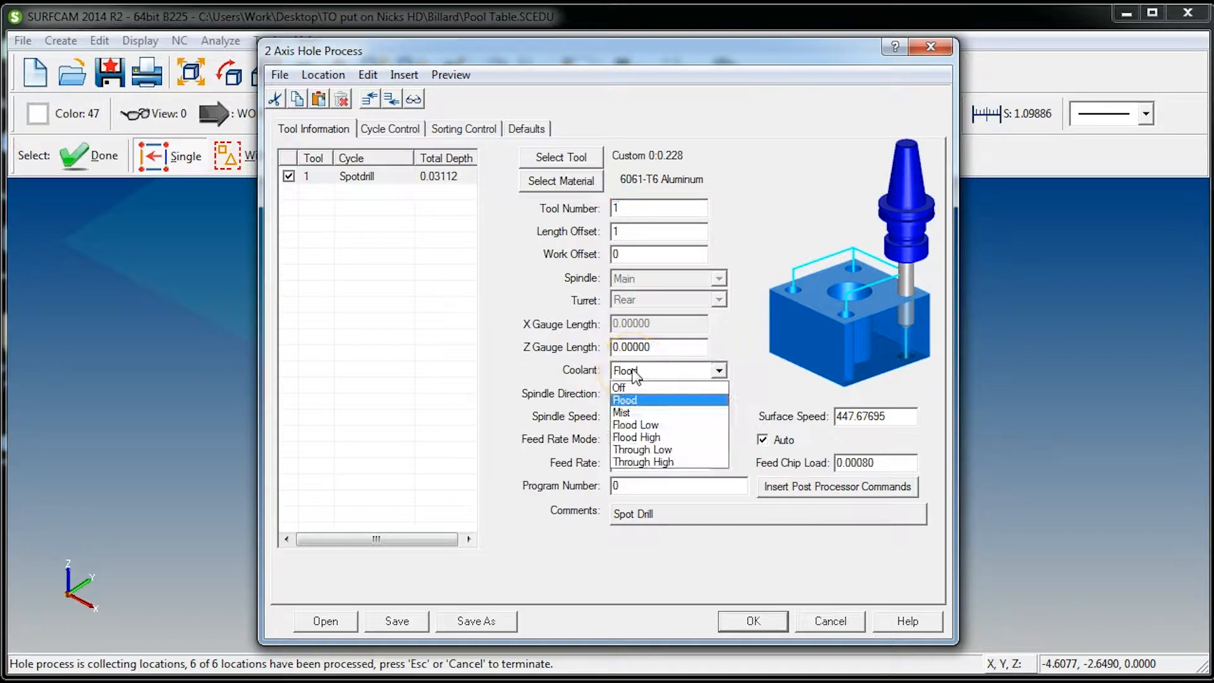
click(634, 373)
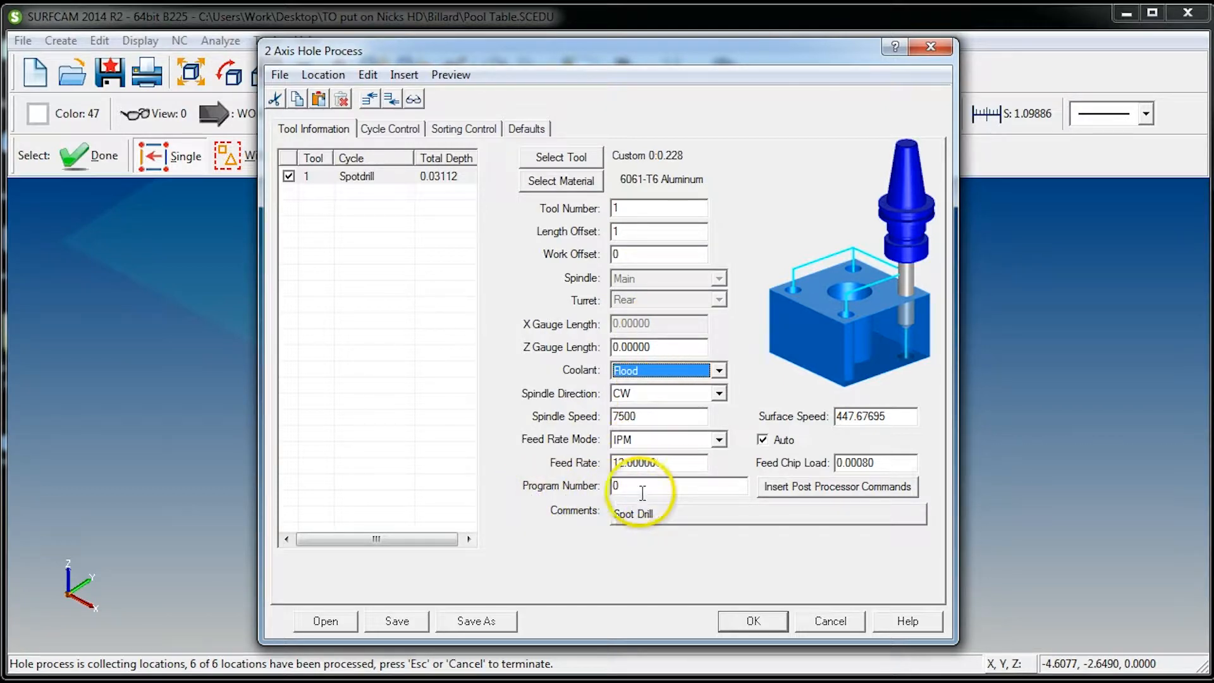
click(864, 492)
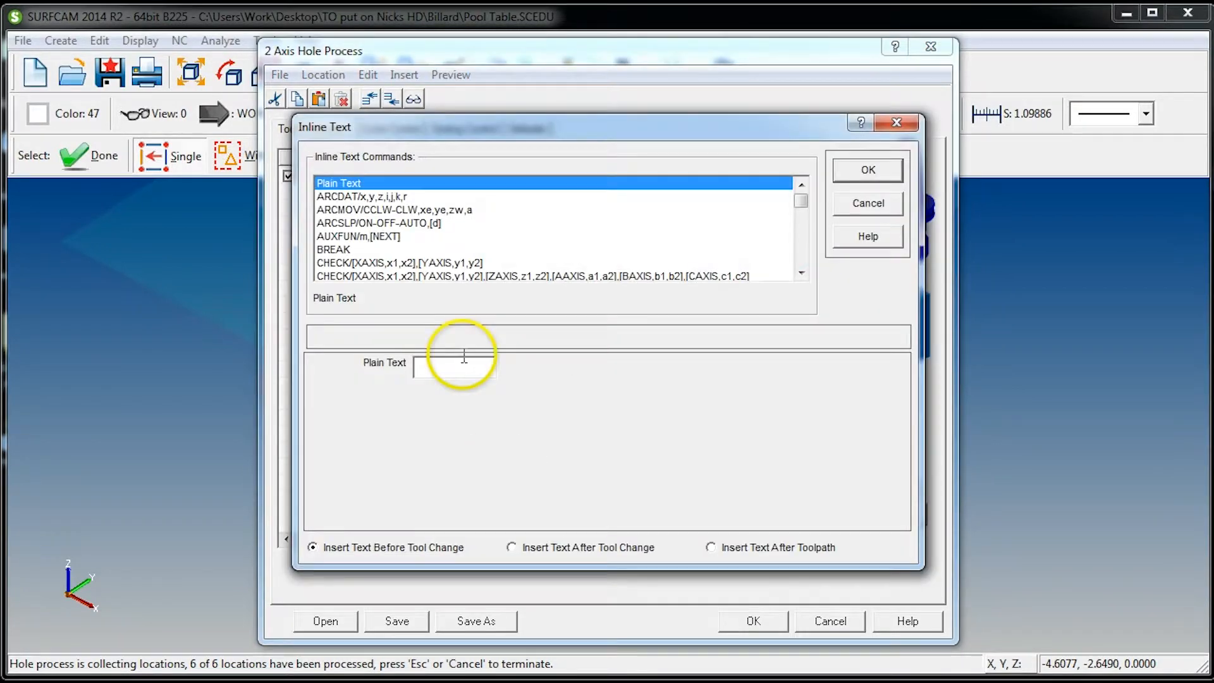
click(857, 206)
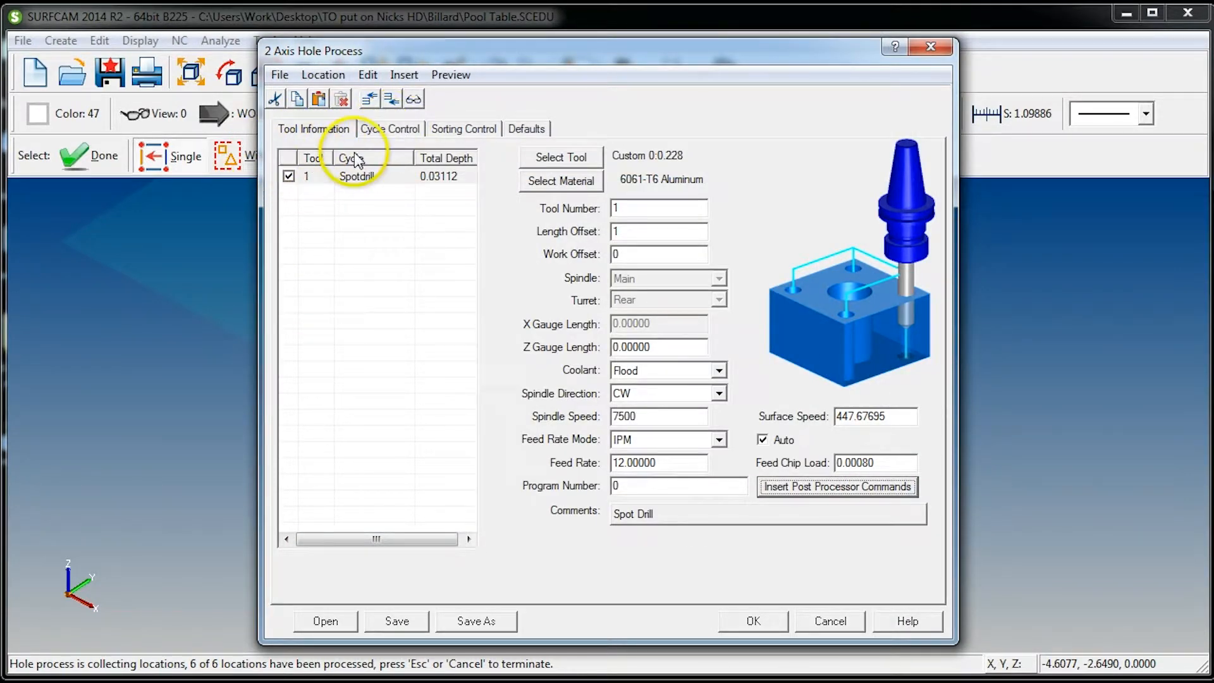
Set the spot drill diameter to 0.1 in the spotdrill operation's cycle settings
click(382, 130)
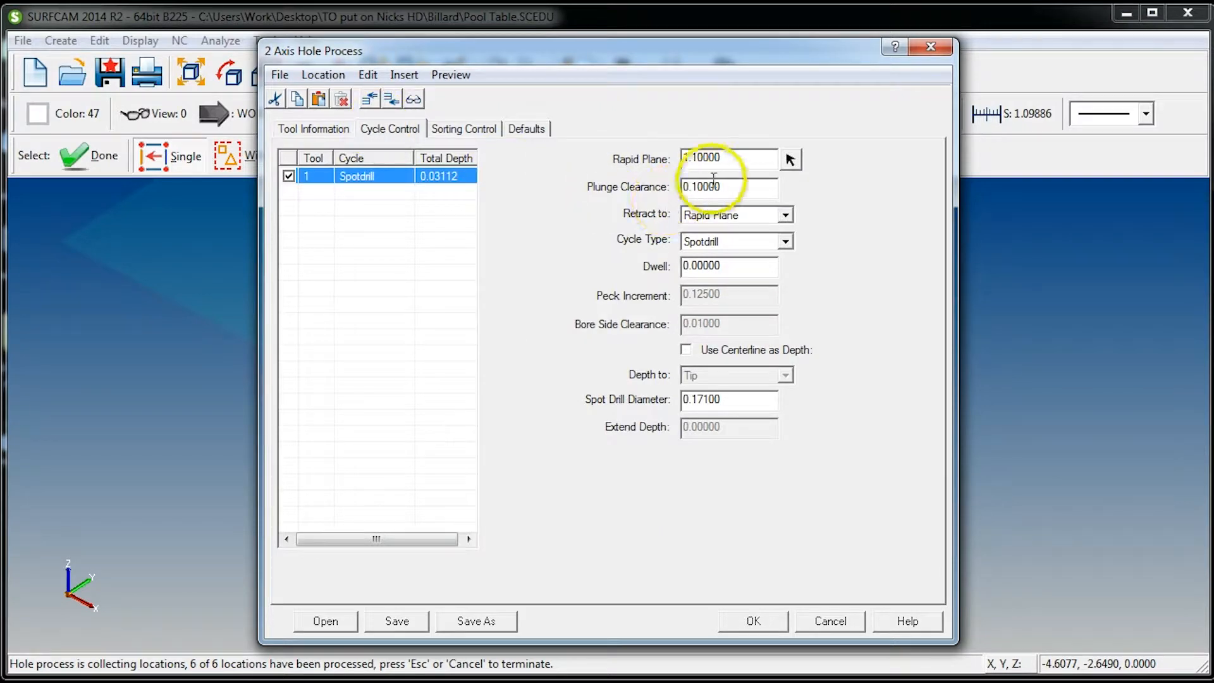
double_click(748, 159)
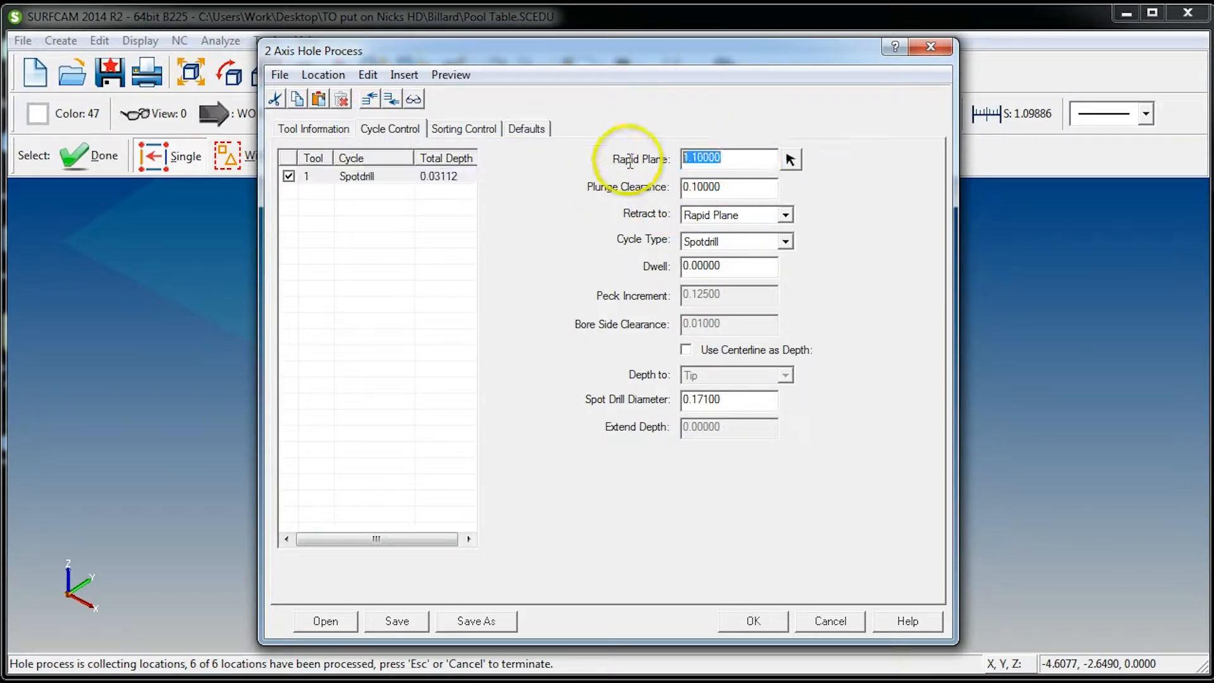
double_click(749, 189)
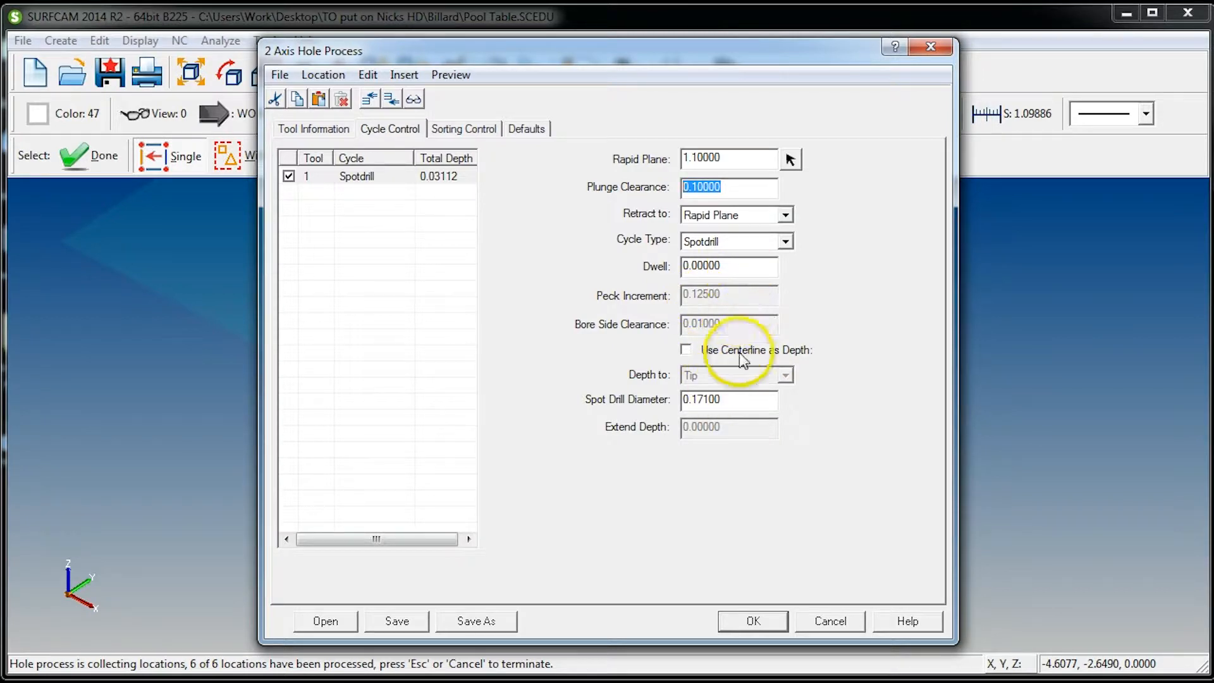
drag(753, 400, 642, 425)
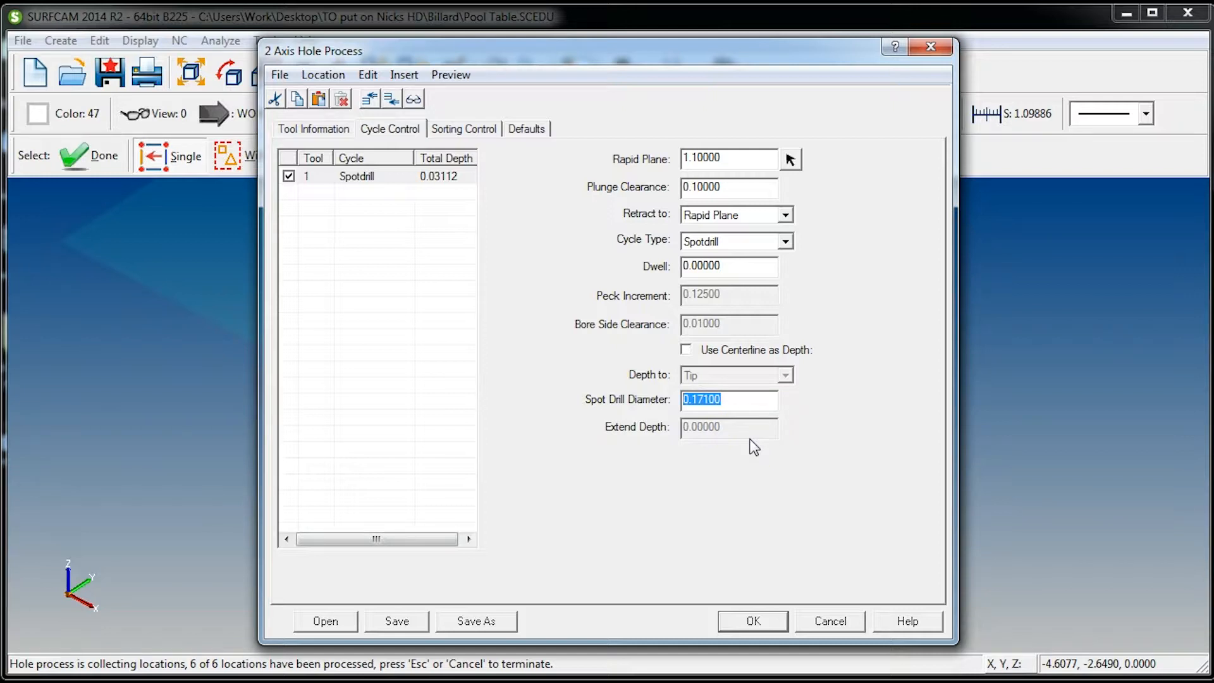
text(.1)
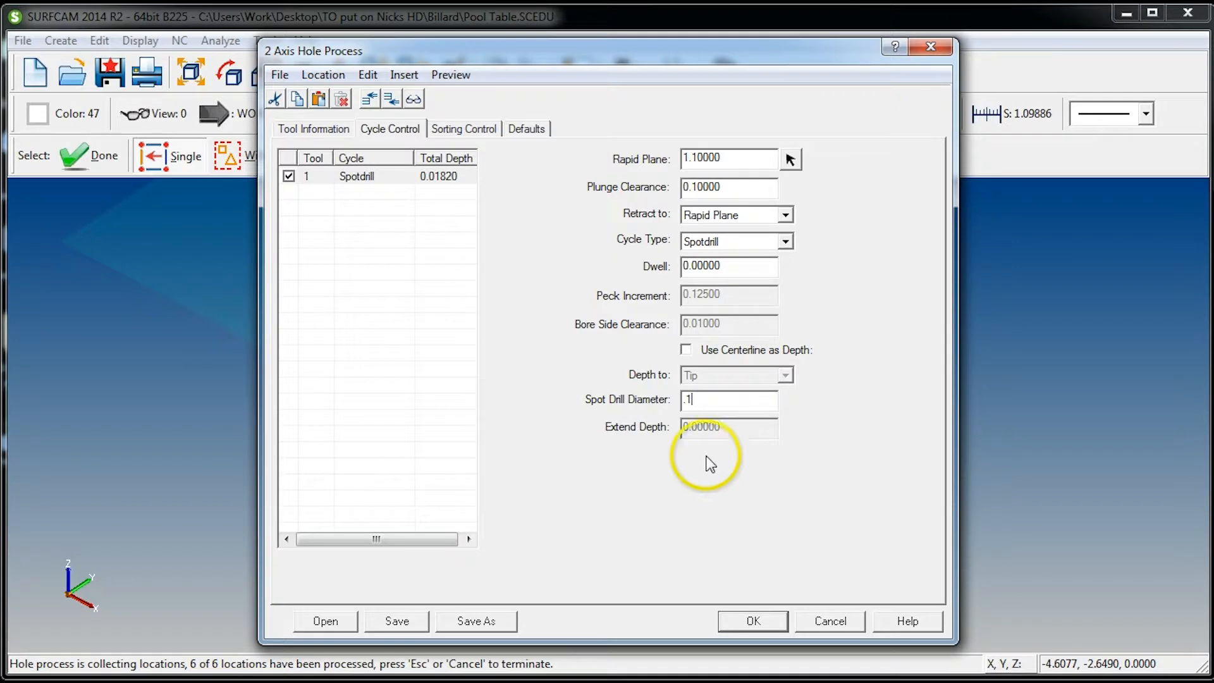
Duplicate the spotdrill operation and change the copy's tool to the H .2660 HSS drill from the Drill Tool Table
click(363, 178)
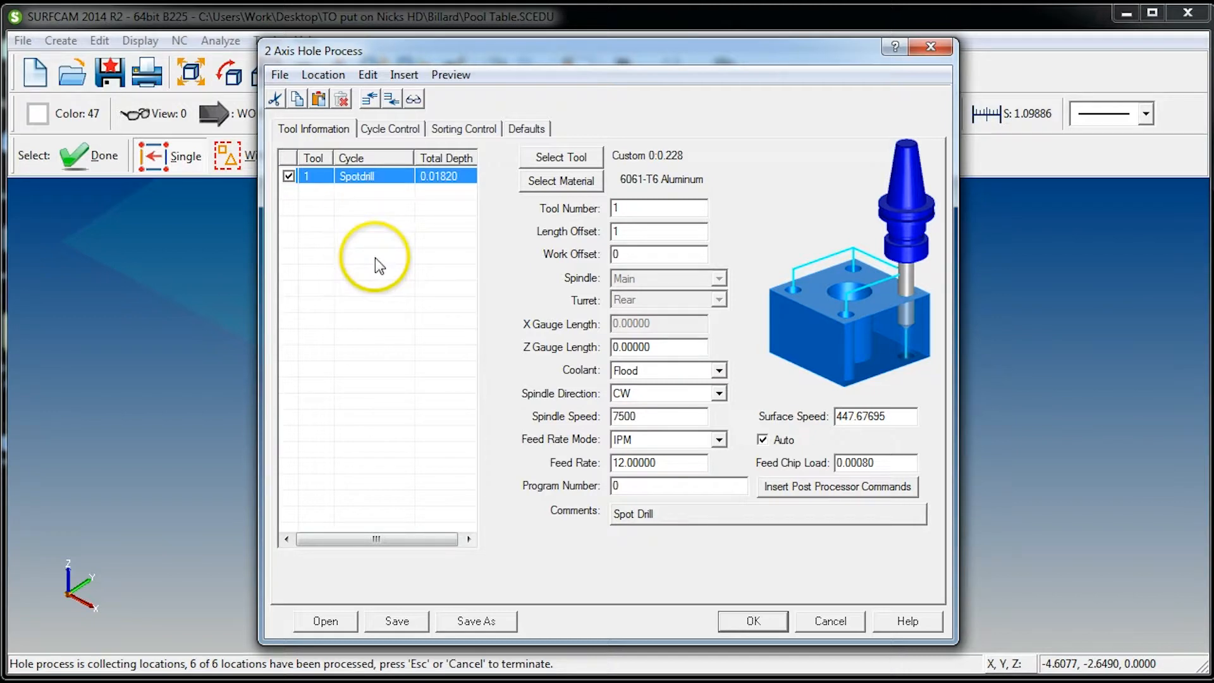
key(ctrl+v)
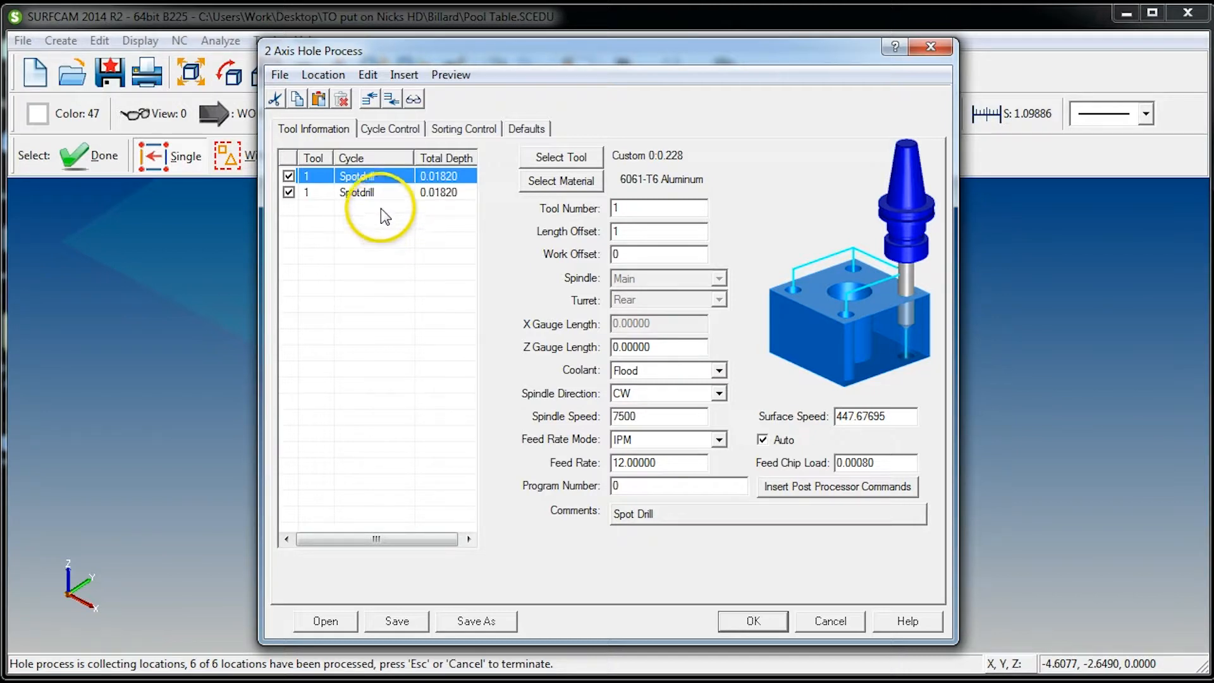
click(344, 192)
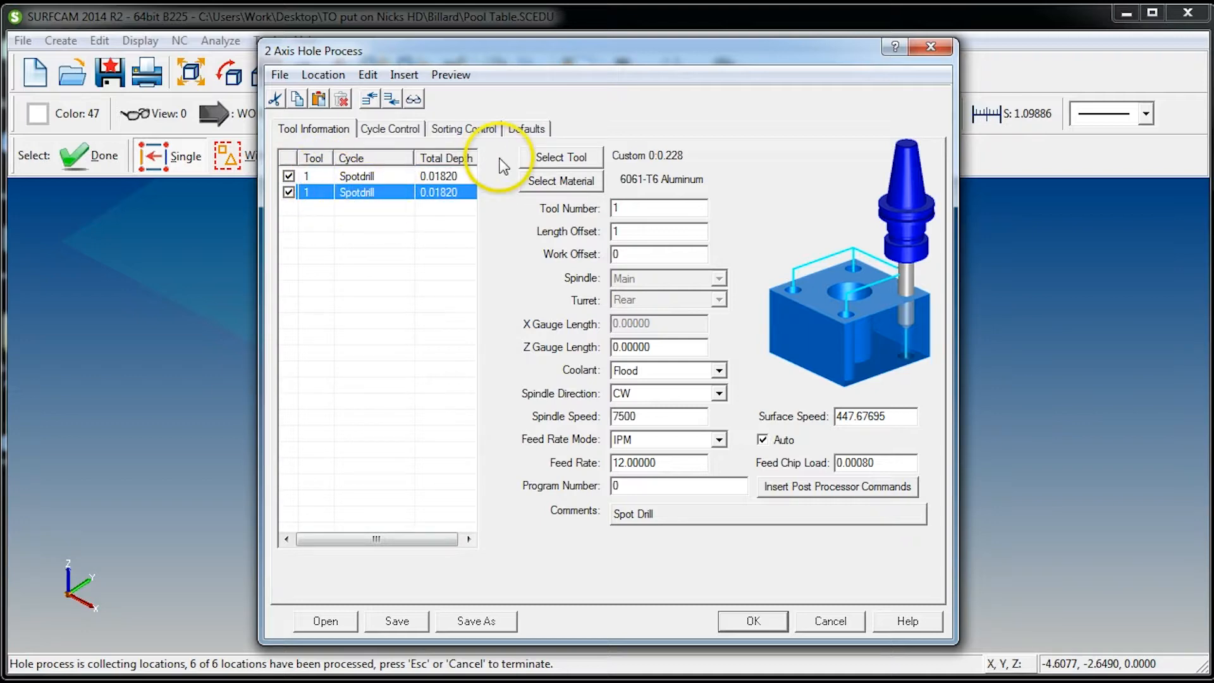
click(561, 157)
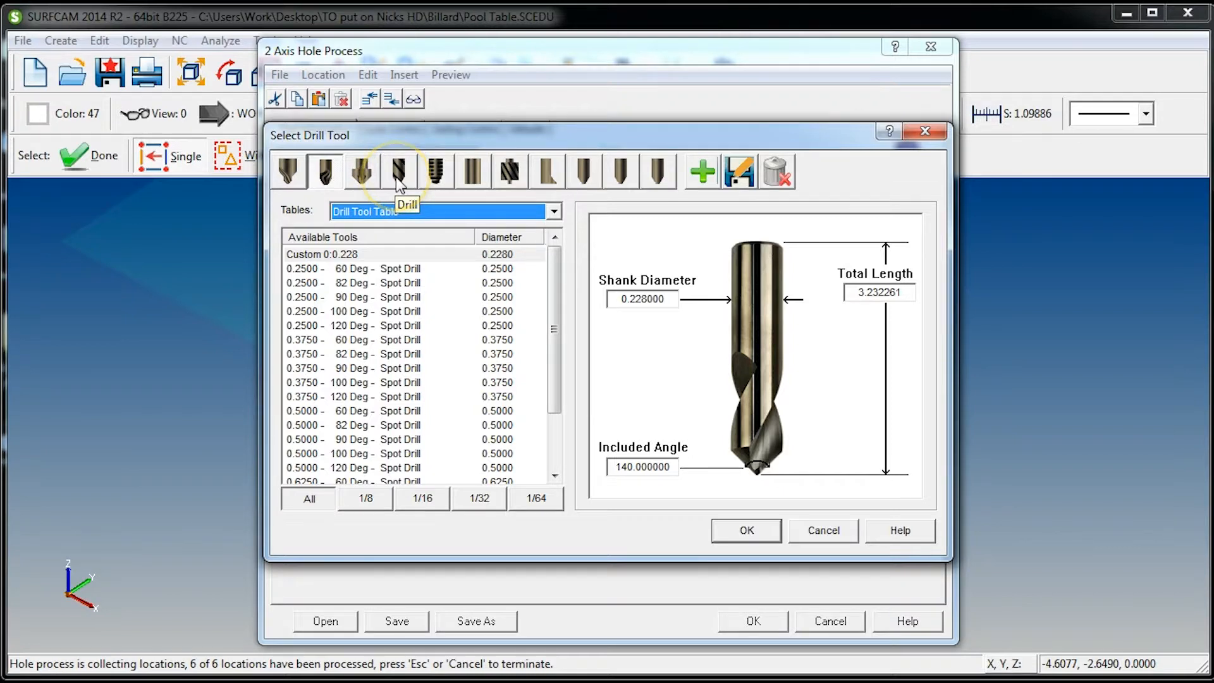
click(398, 184)
click(420, 212)
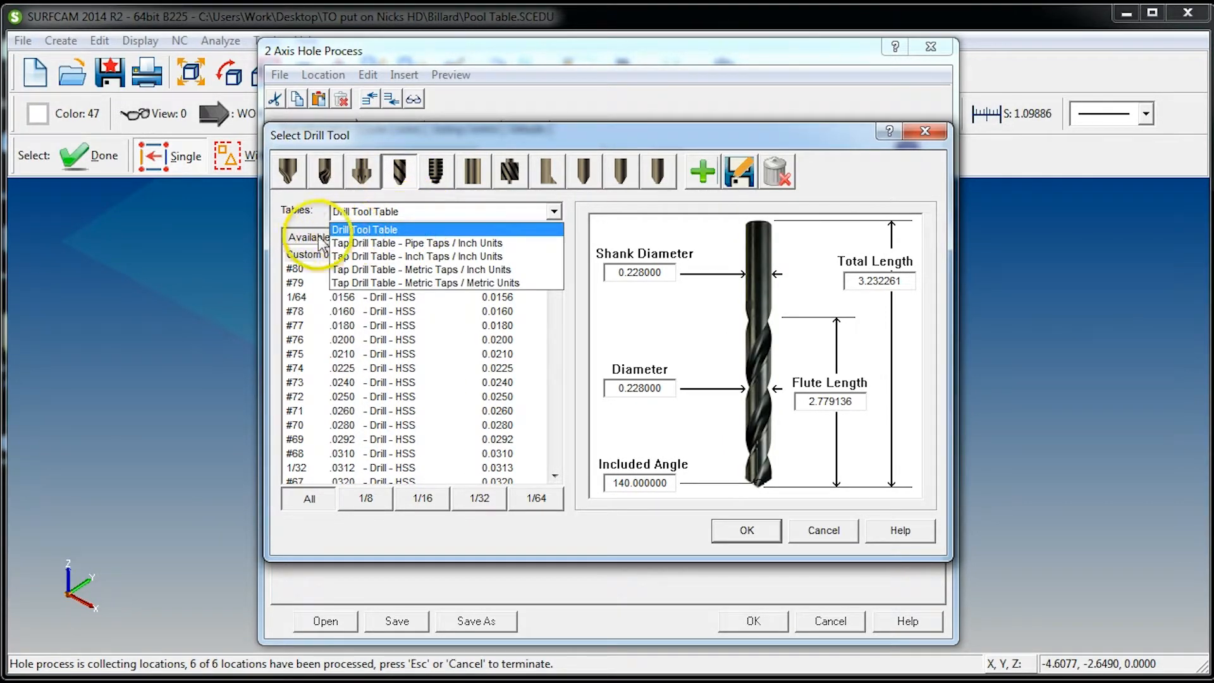
click(387, 230)
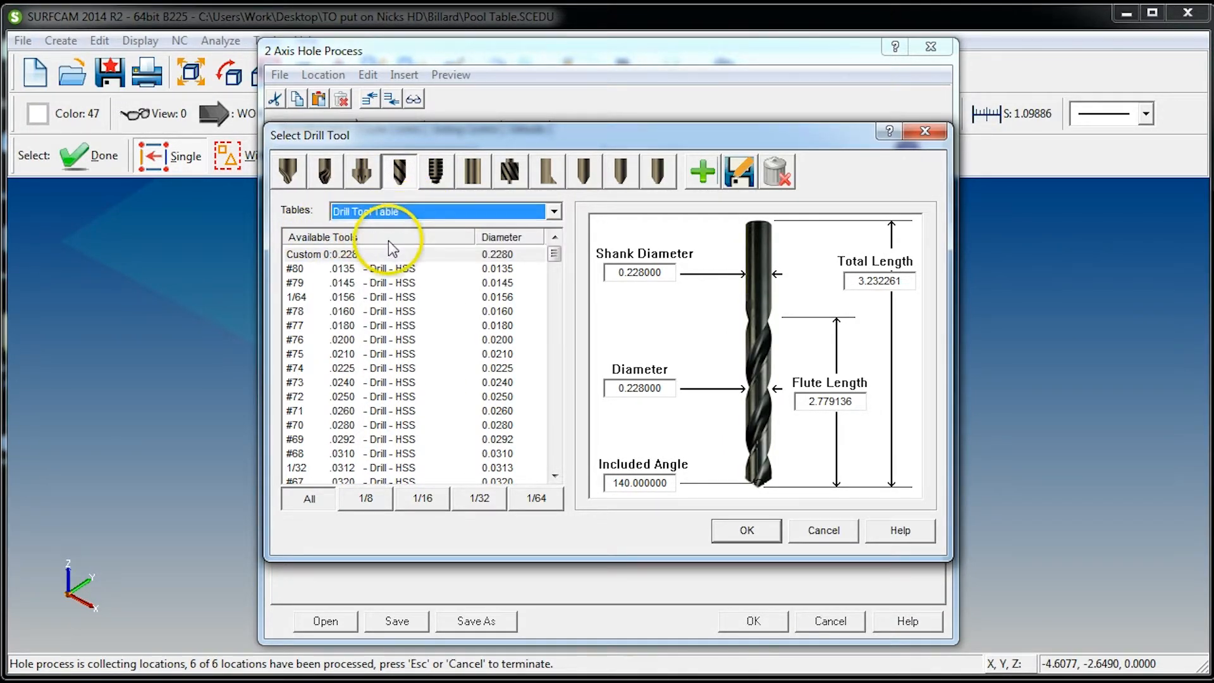
drag(554, 253, 555, 372)
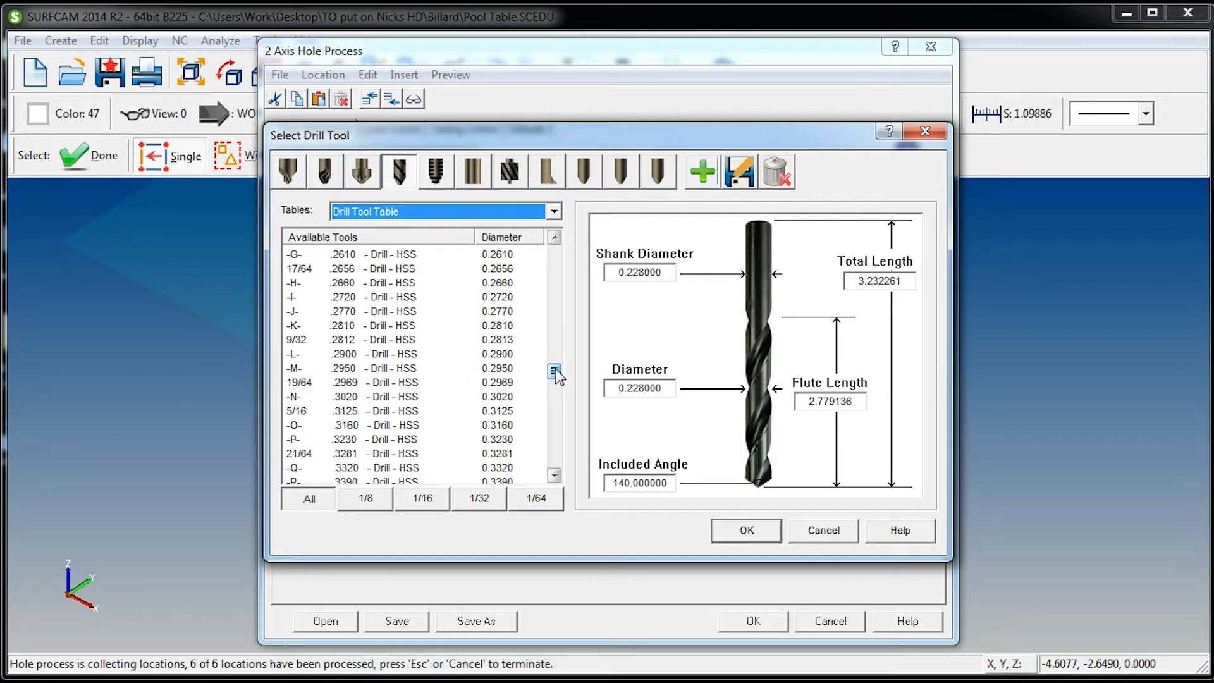
click(505, 282)
click(747, 530)
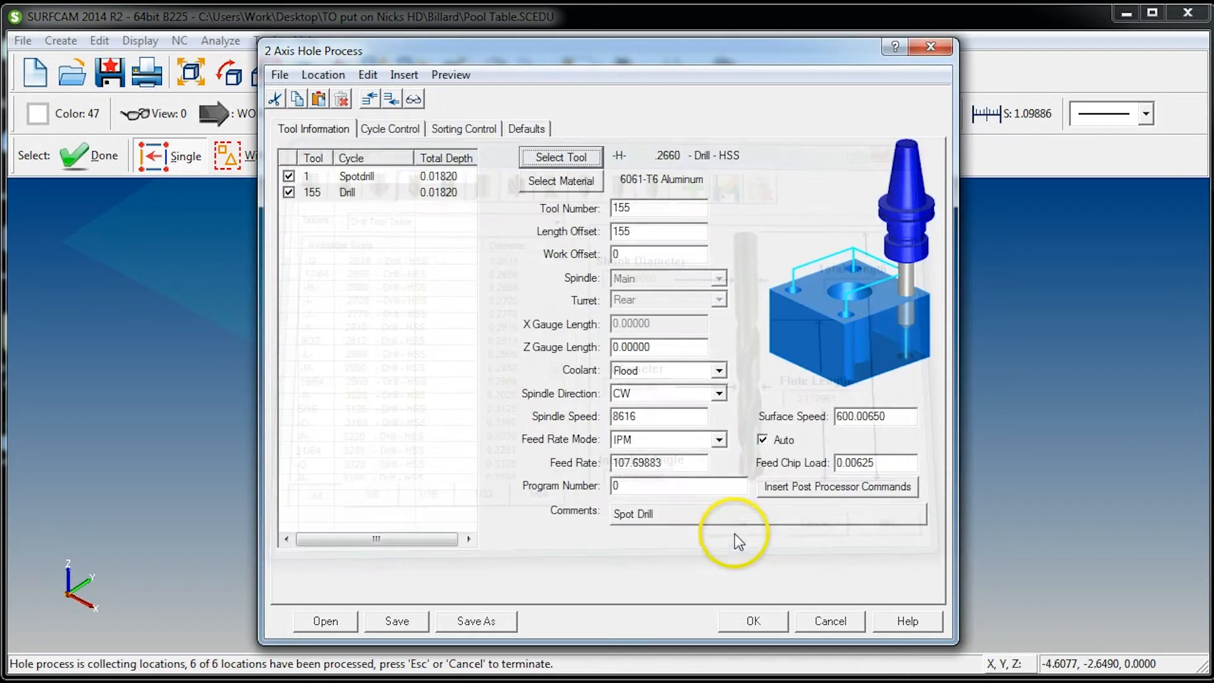
Replace the drill operation's comment with "H Drill"
click(707, 521)
text(h drill)
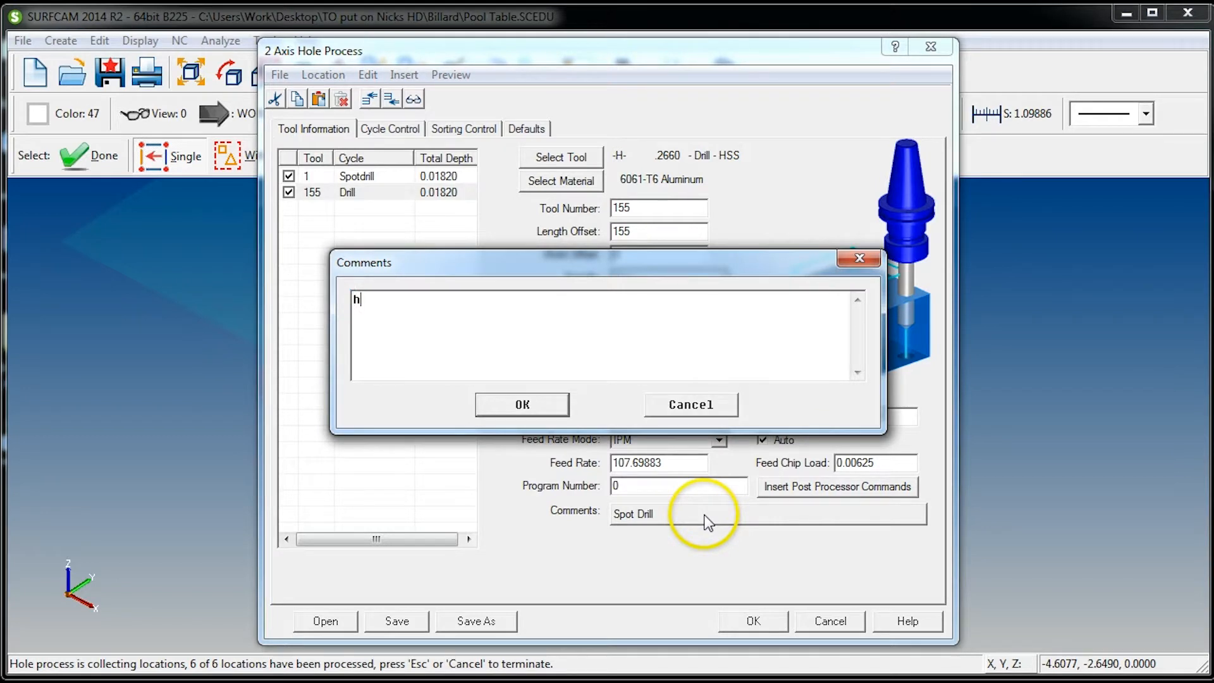
key(BackSpace)
key(BackSpace)
key(BackSpace)
key(BackSpace)
key(BackSpace)
key(BackSpace)
key(BackSpace)
text(H Drill)
click(523, 405)
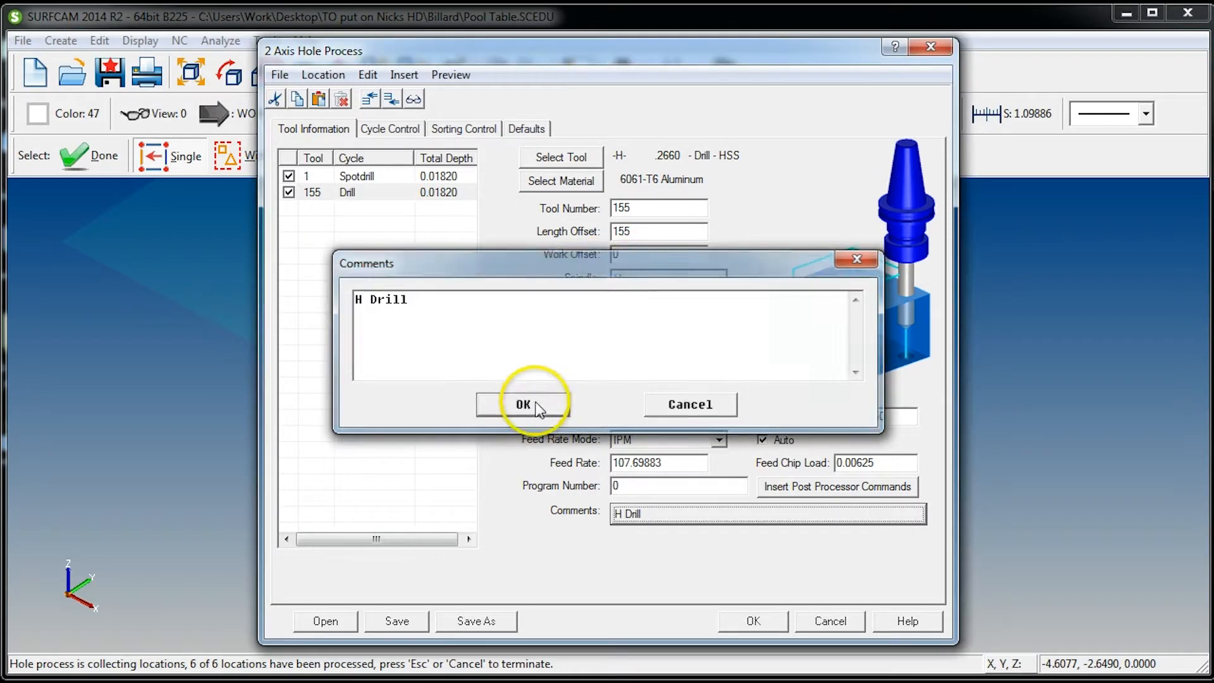
Set the H drill operation's tool number to 2
drag(646, 210, 593, 216)
text(2)
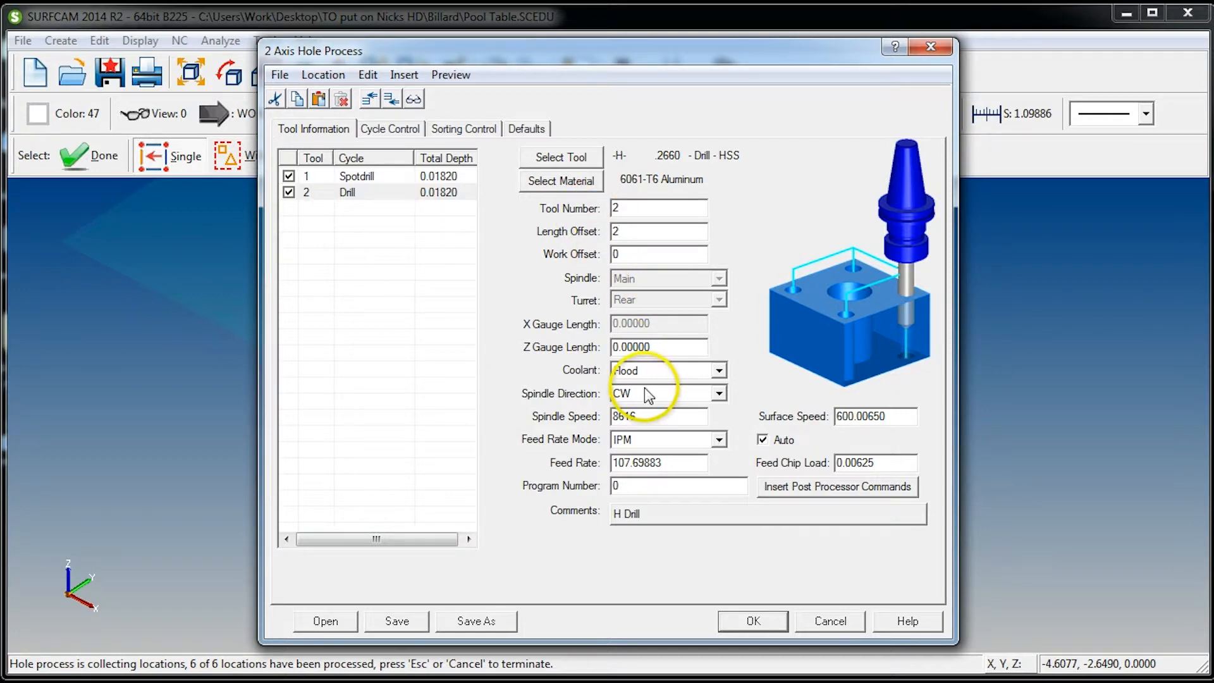
drag(623, 208, 582, 208)
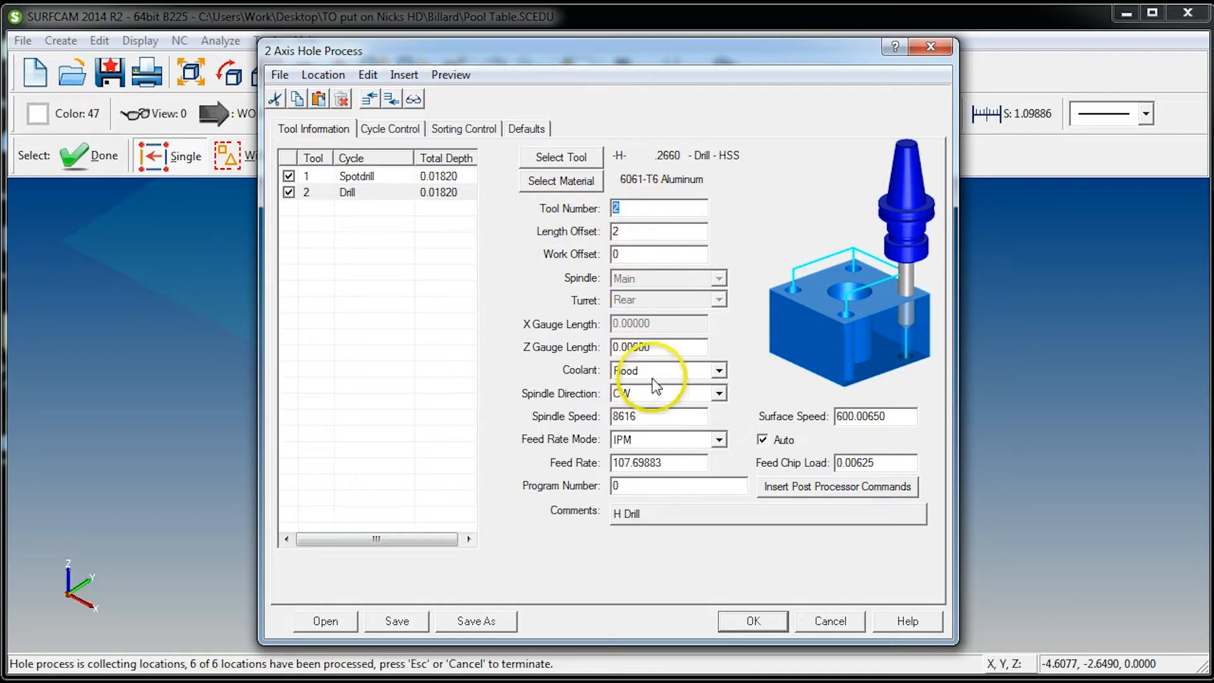
Set the H drill operation's spindle speed to 3000 and its feed rate to 20 IPM
drag(658, 416, 569, 464)
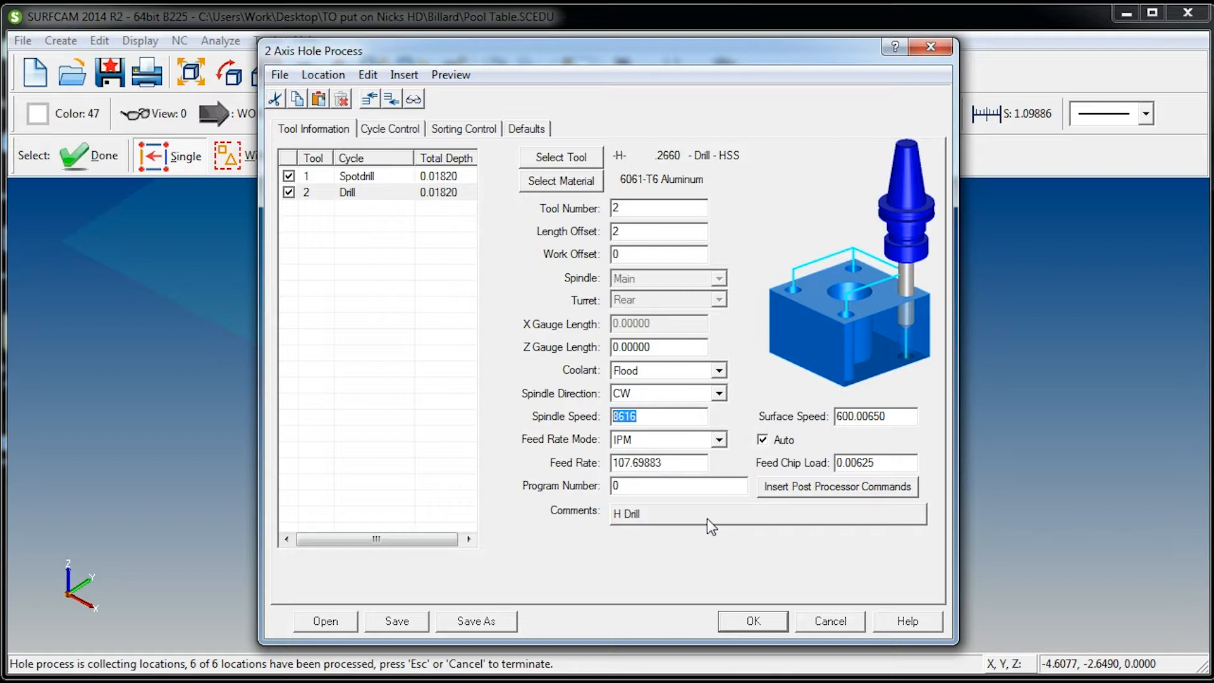
text(3000)
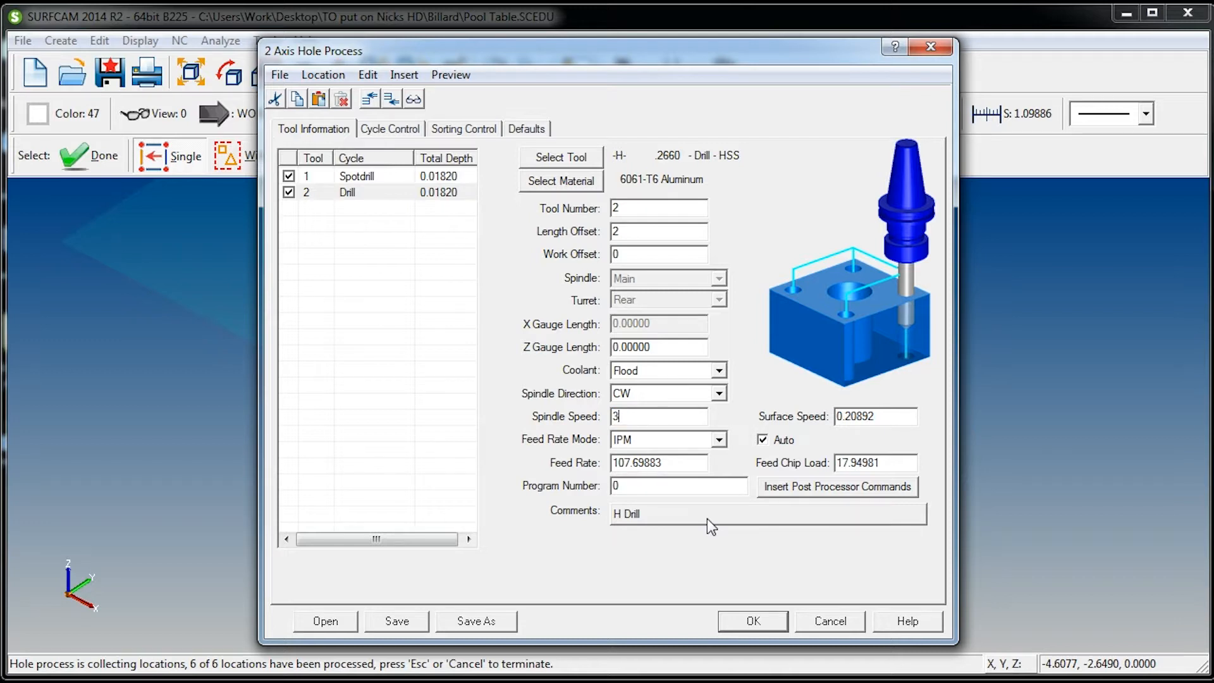
key(Tab)
key(Tab)
key(Tab)
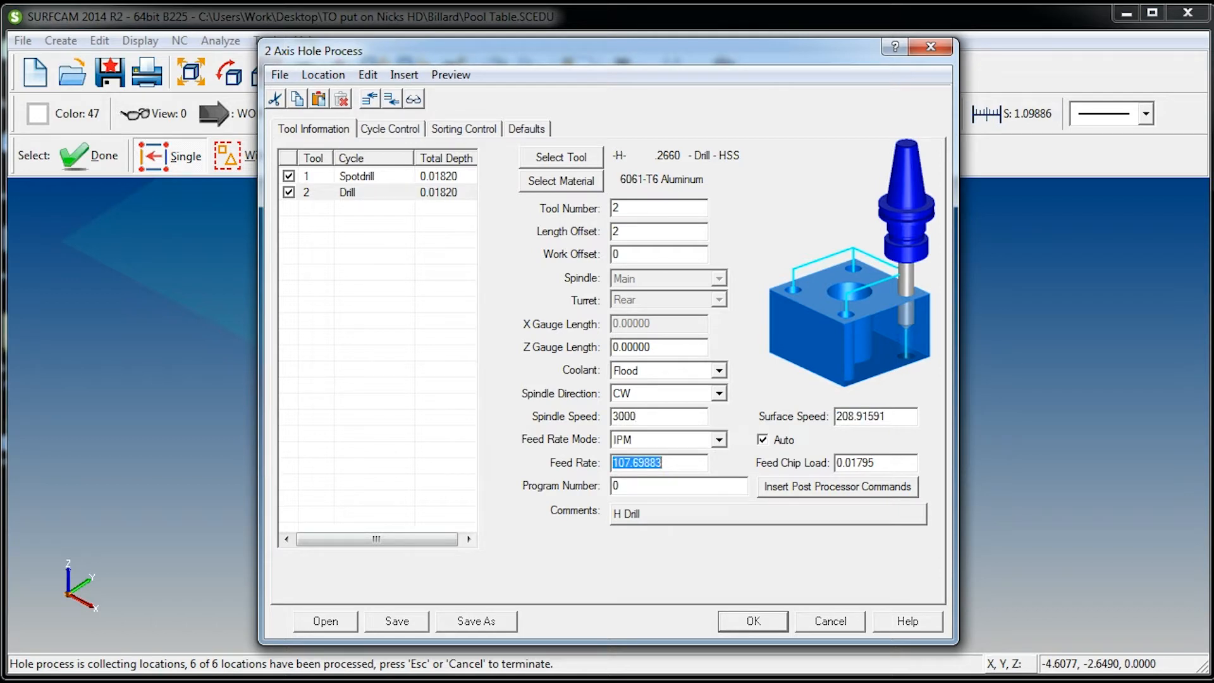
text(20.)
Change the H drill operation's cycle type from Drill to Peck
click(390, 128)
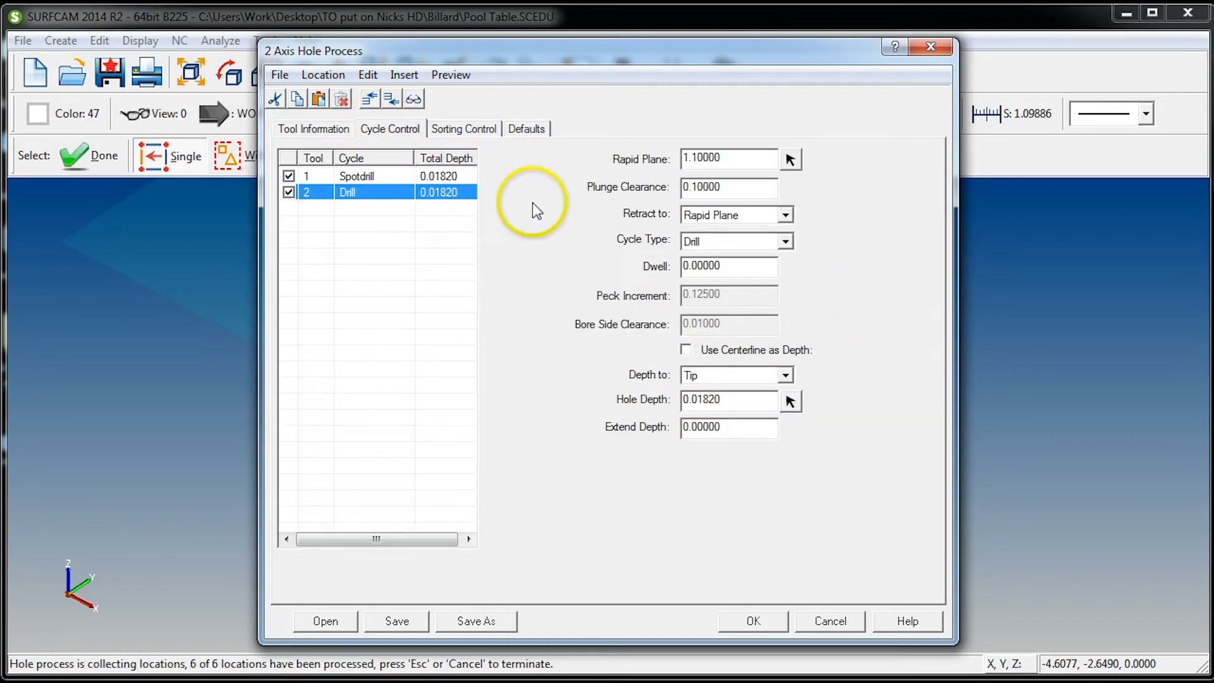
click(721, 242)
click(694, 271)
key(Tab)
key(Tab)
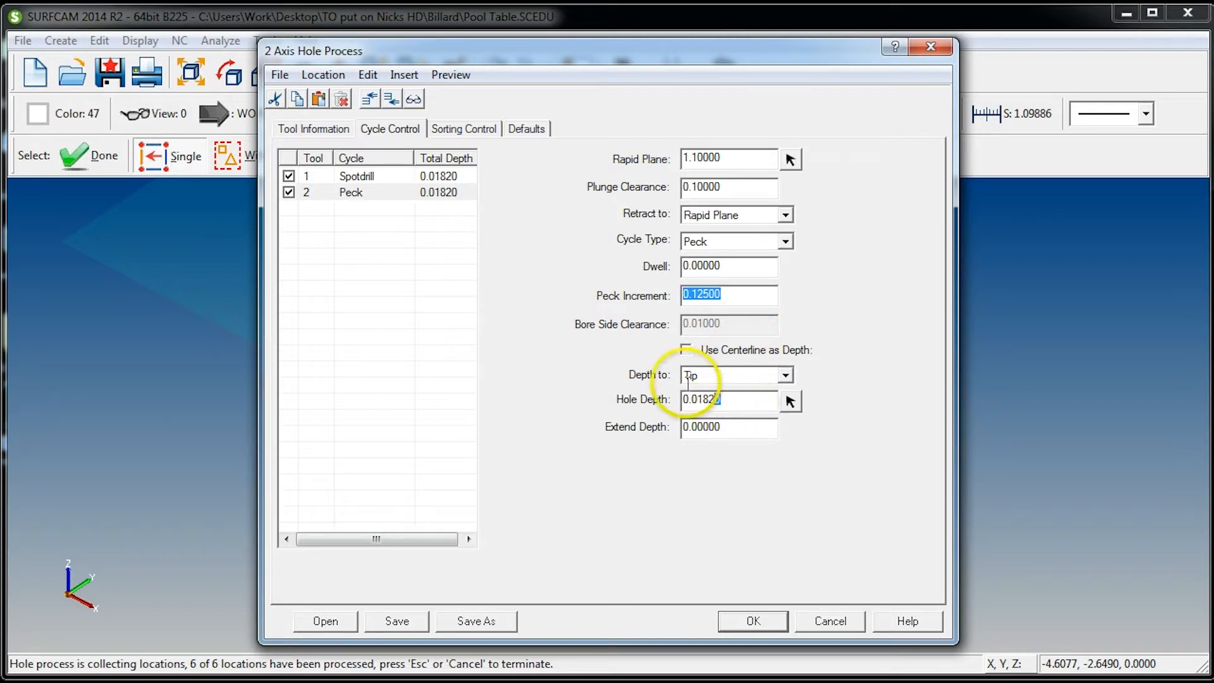
key(Tab)
key(Tab)
key(Tab)
Reference the peck cycle's depth to the drill's shoulder and set the hole depth to 1
click(720, 376)
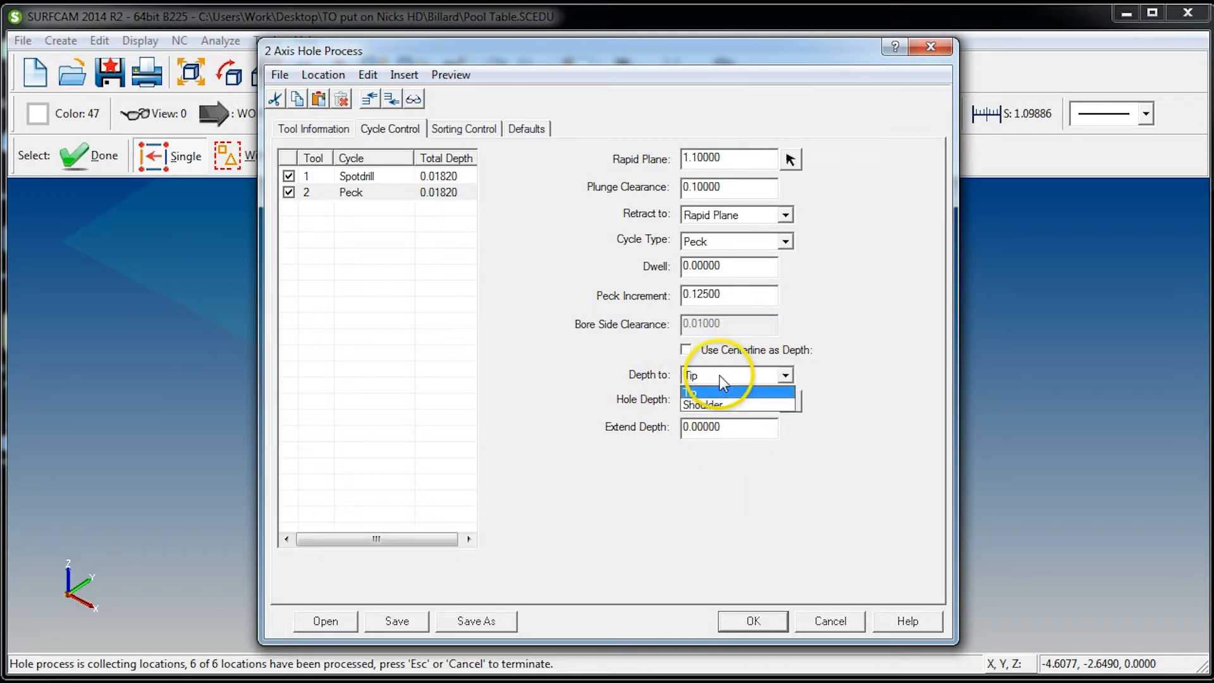
click(720, 375)
click(706, 376)
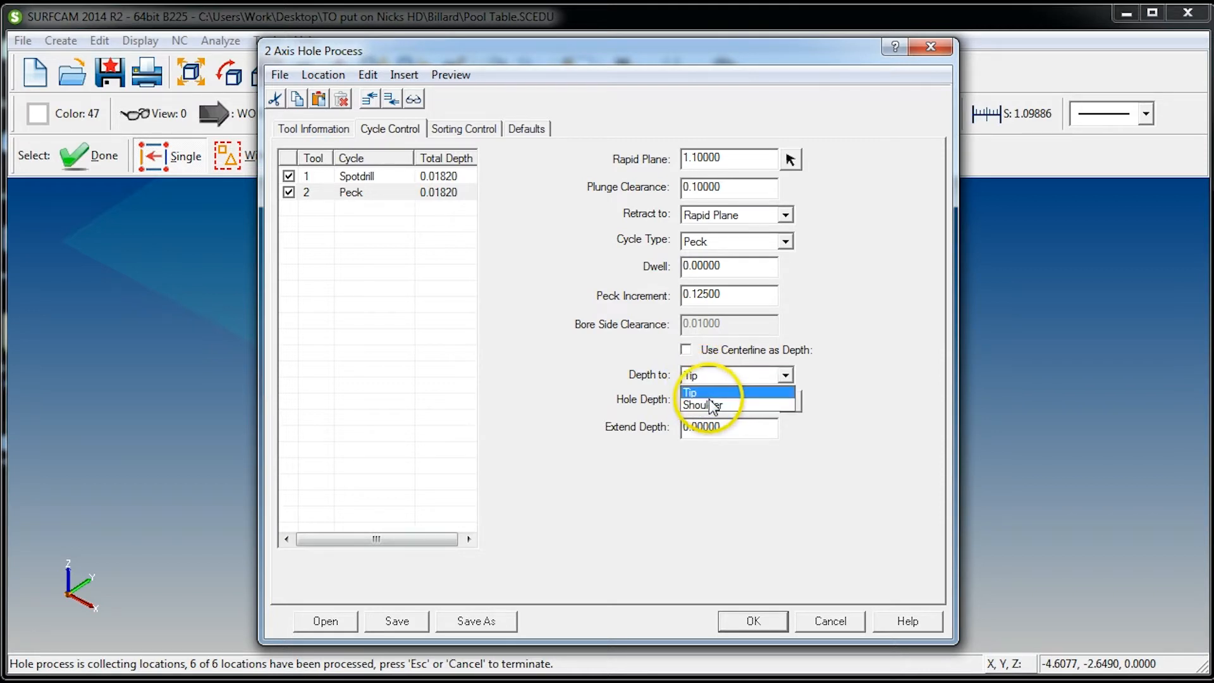
click(707, 405)
key(Tab)
text(1.)
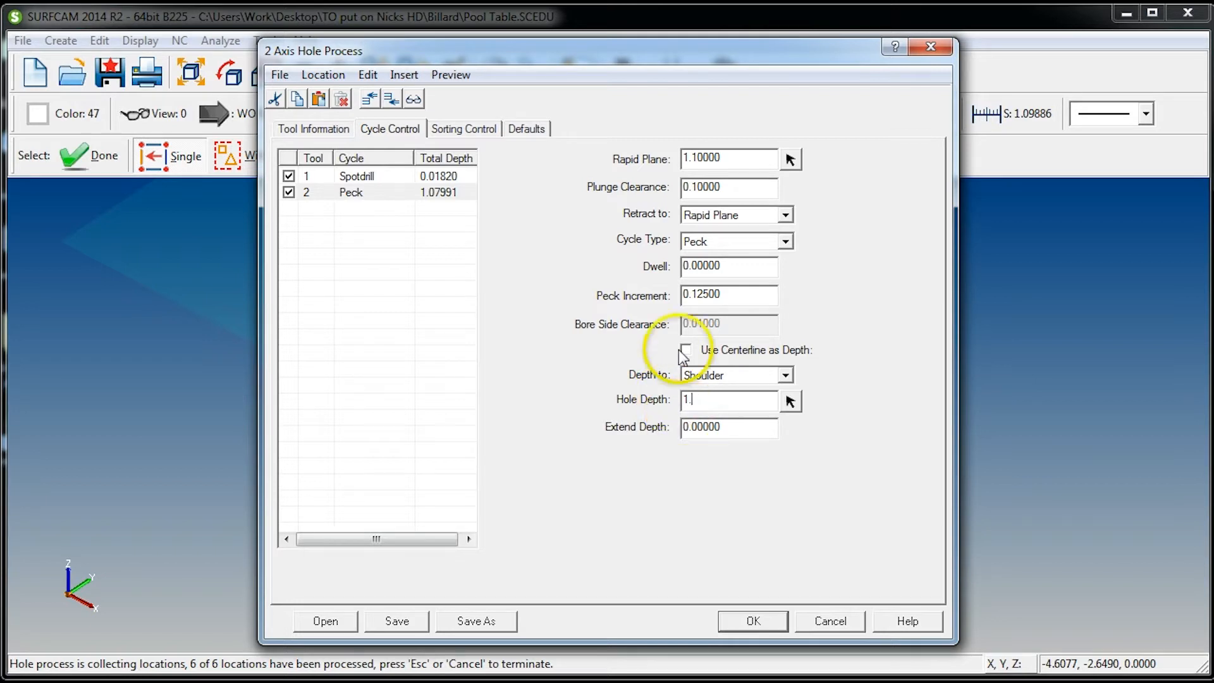
click(753, 428)
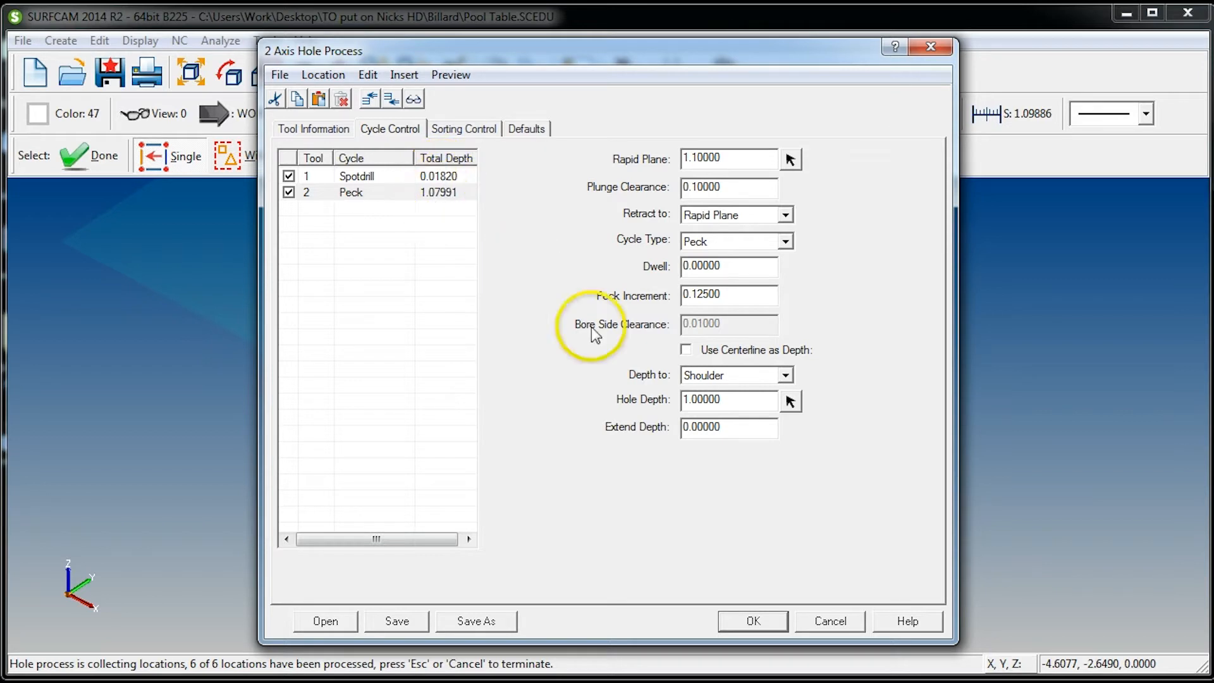
Increase the peck operation's hole depth to 1.035
double_click(744, 400)
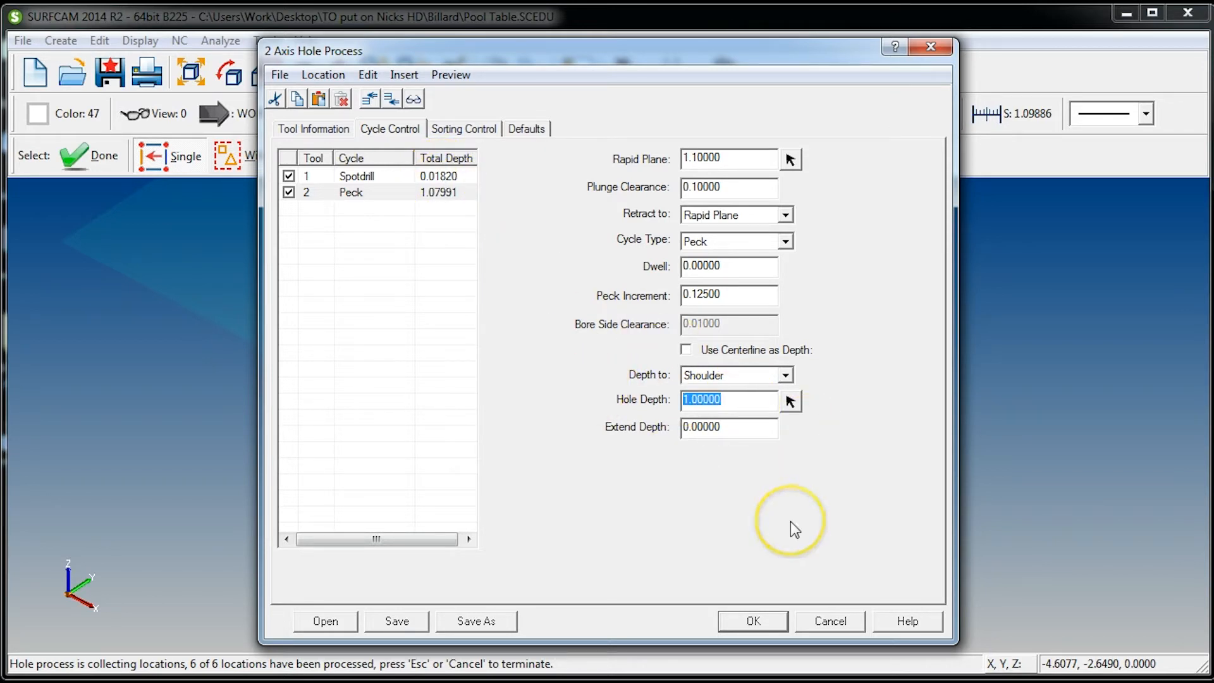
text(1)
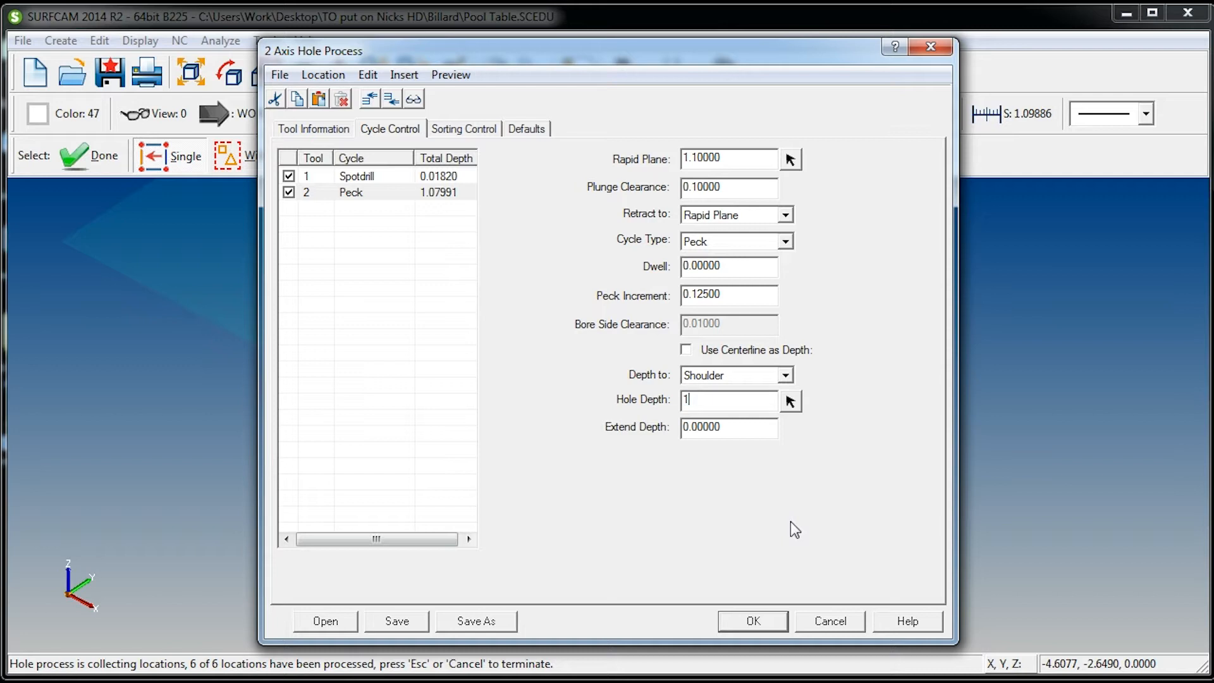
text(.035)
click(741, 424)
drag(741, 399, 680, 438)
Check the H drill's tool information and the hole sorting settings, and generate and accept the hole process toolpath
click(745, 294)
click(314, 129)
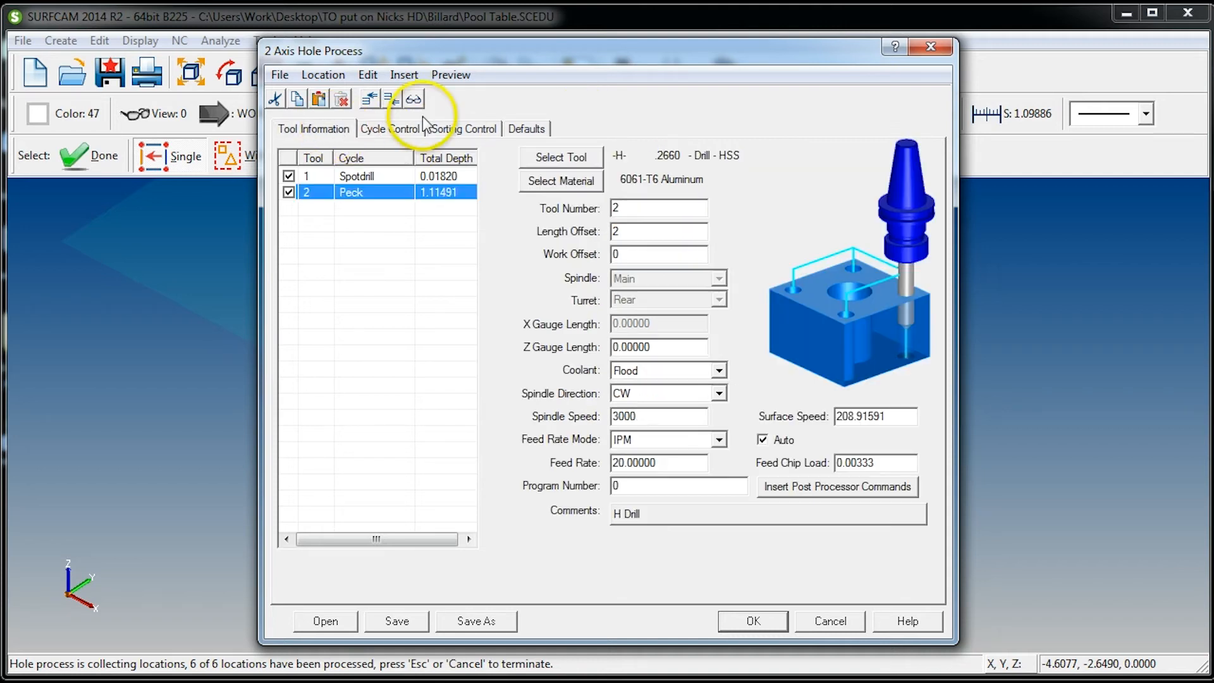
click(448, 130)
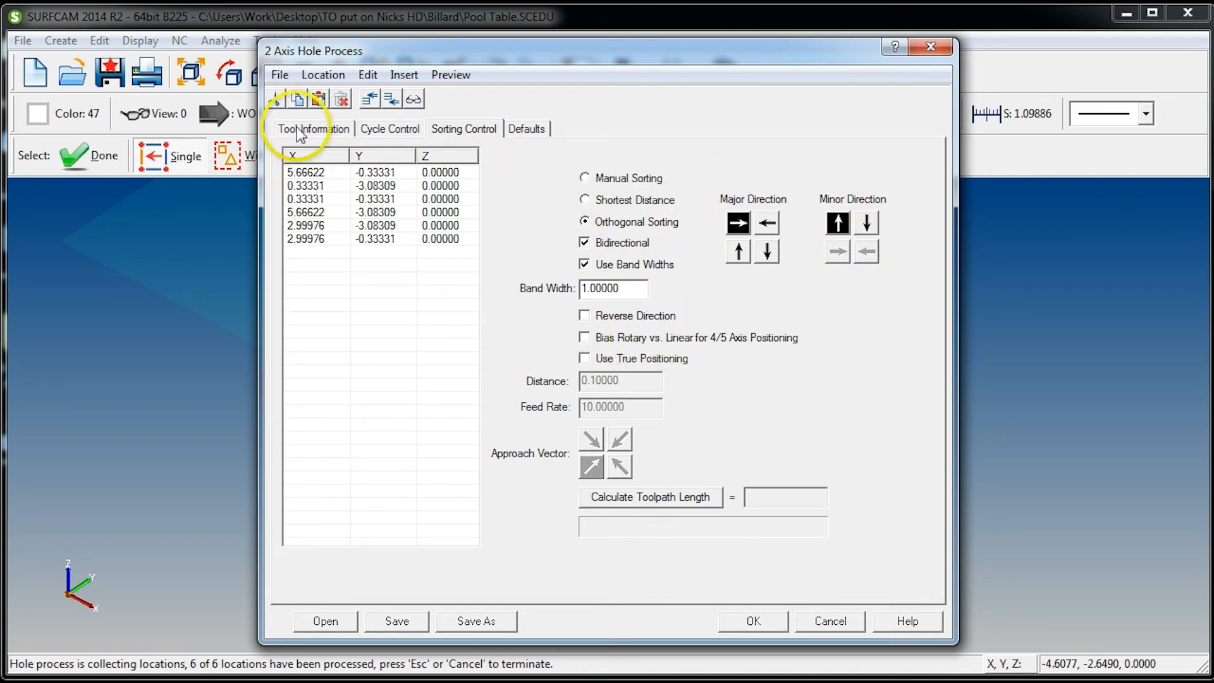
click(334, 130)
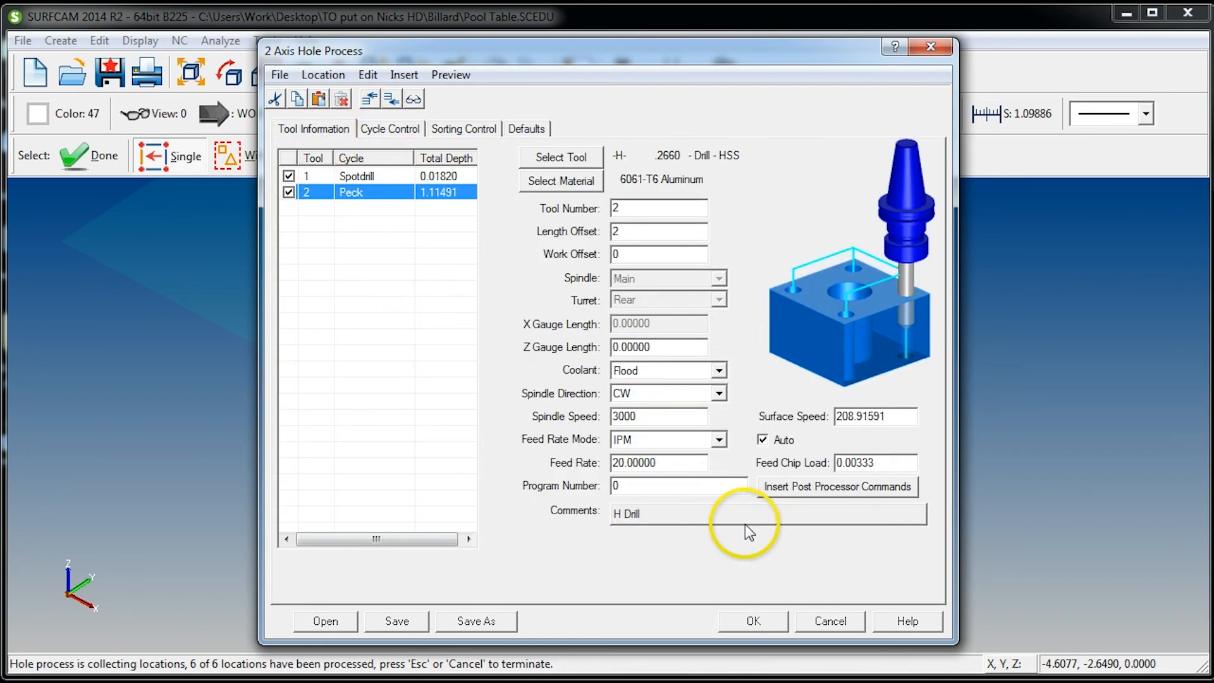
click(753, 621)
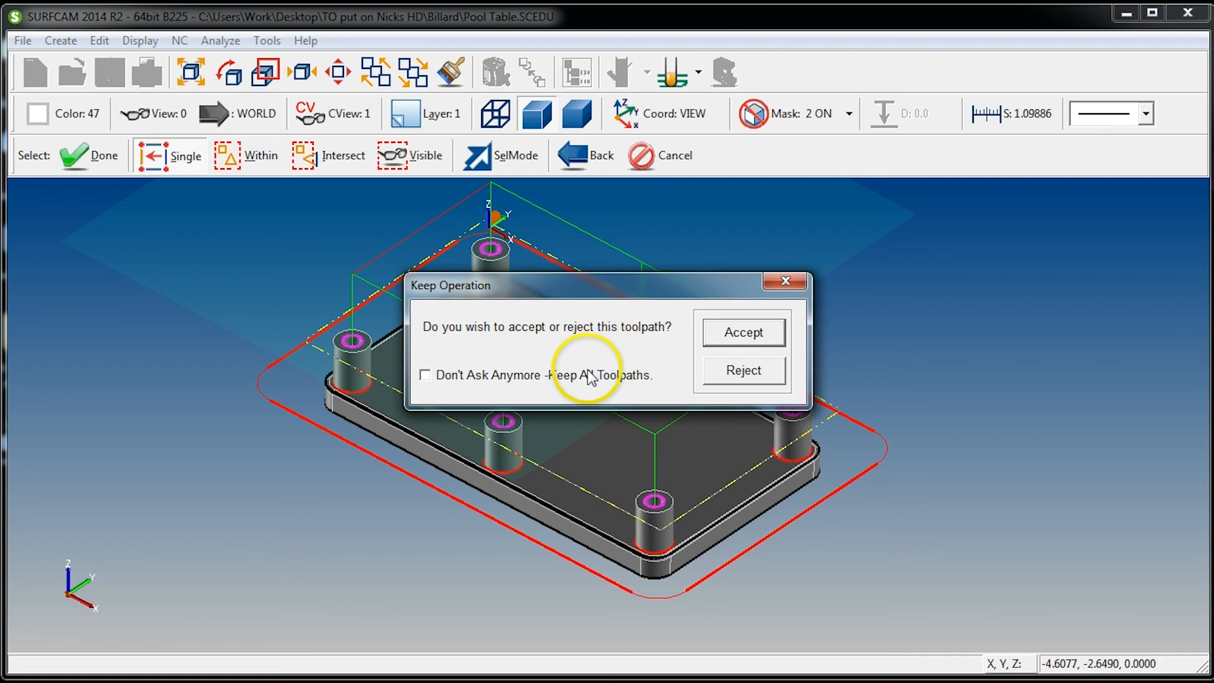
click(736, 333)
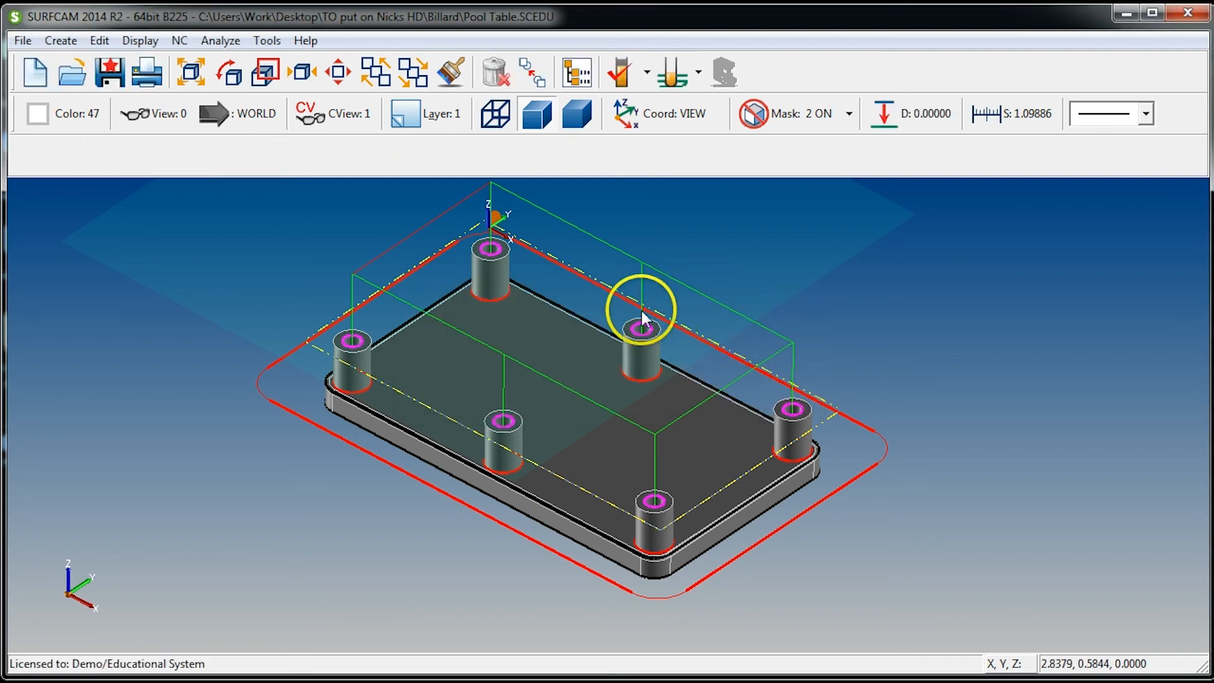
Inspect the hole toolpath up close around the pool table's leg holes
scroll(615, 315, up, 1)
middle_drag(655, 387, 631, 373)
scroll(632, 387, up, 6)
middle_drag(619, 452, 692, 473)
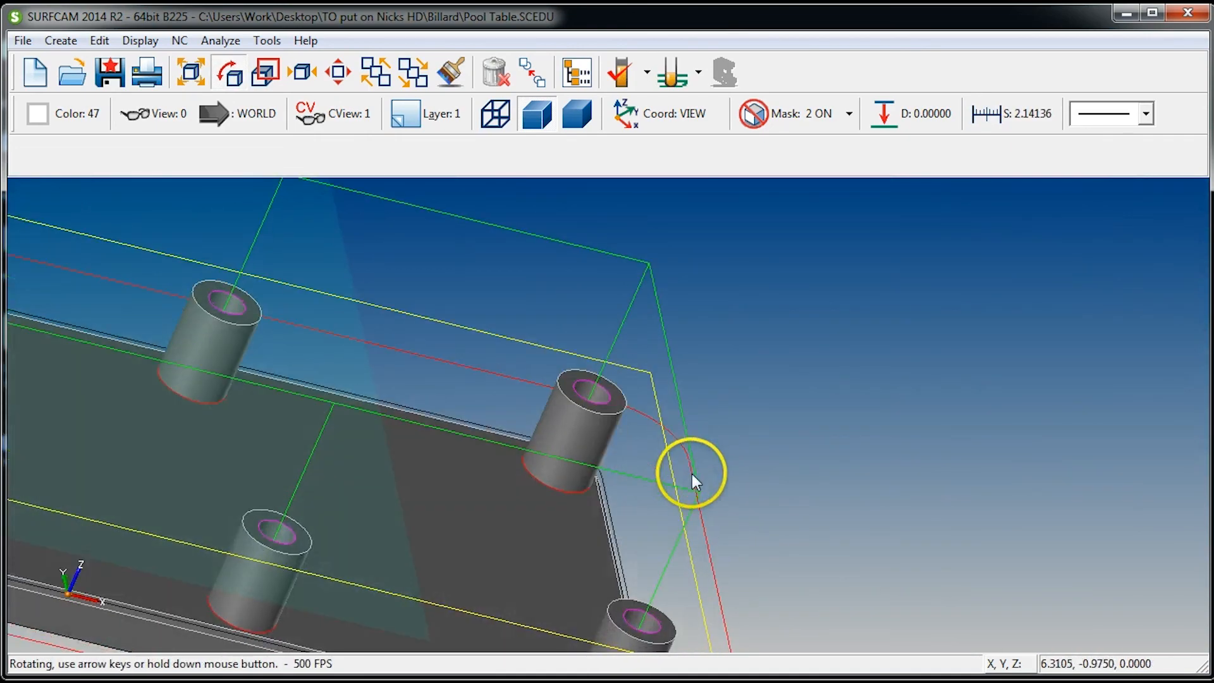